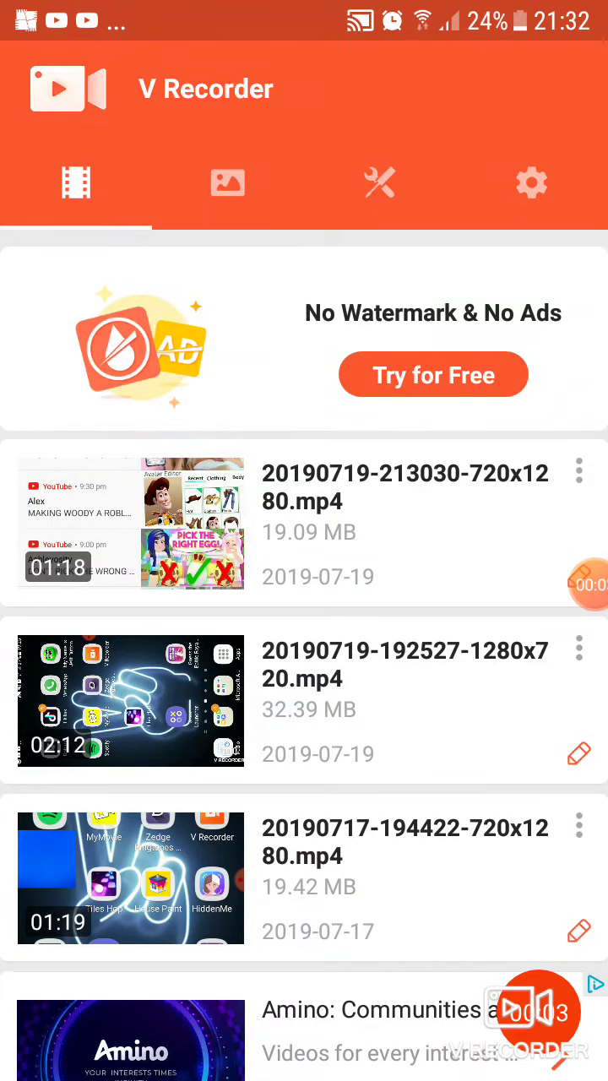
Leave V Recorder, which keeps recording, and return to the phone's home screen
key(Home)
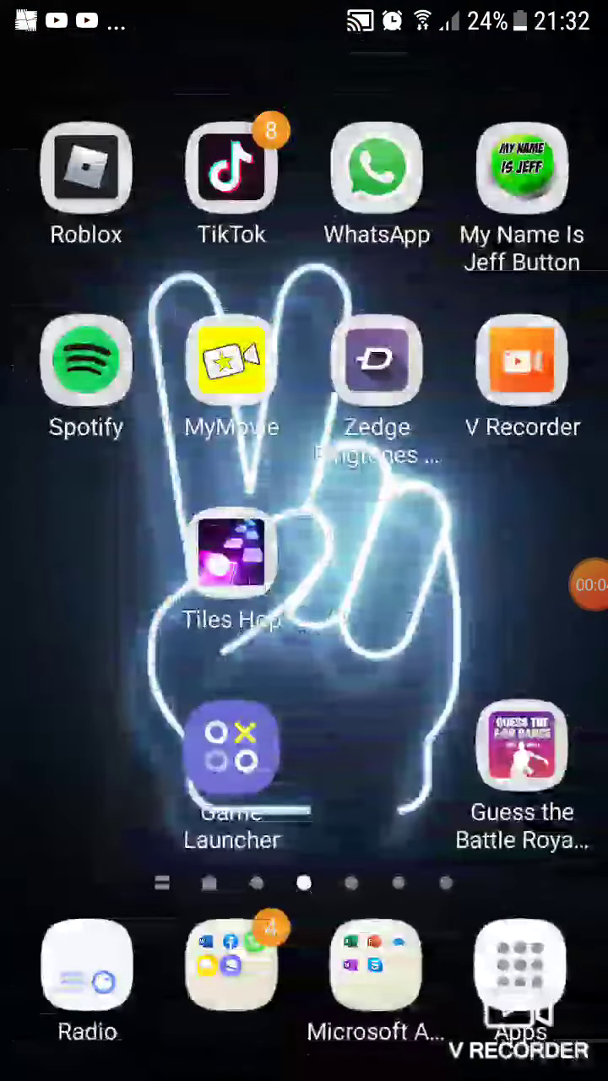
mouse_move(127, 540)
mouse_down()
mouse_move(465, 541)
mouse_move(127, 541)
mouse_up()
mouse_move(464, 541)
mouse_down()
mouse_move(127, 541)
mouse_move(465, 541)
mouse_up()
drag(126, 541, 464, 540)
click(520, 963)
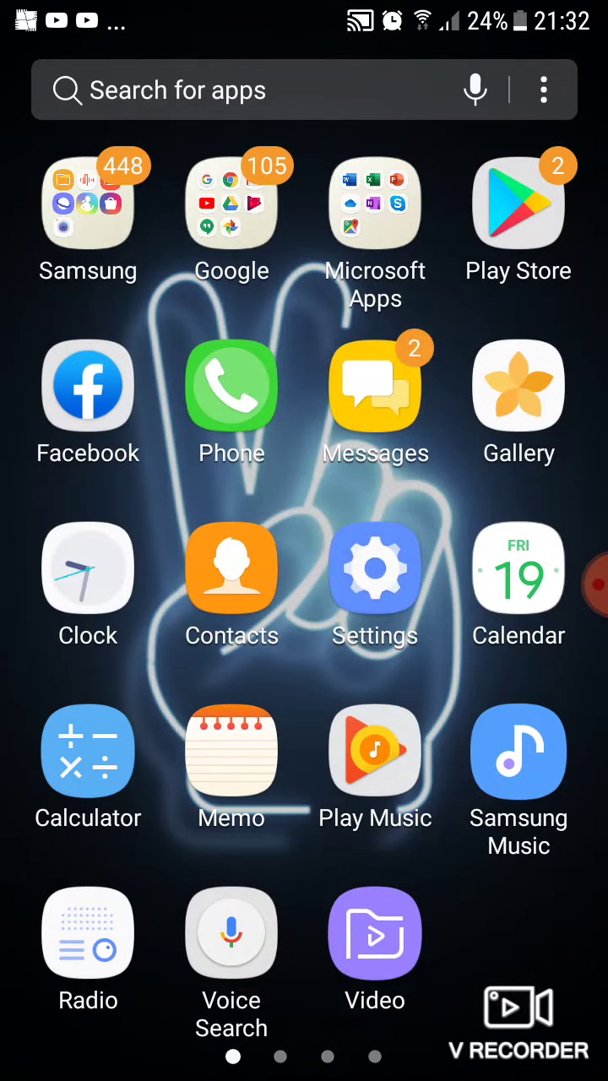
drag(464, 540, 126, 541)
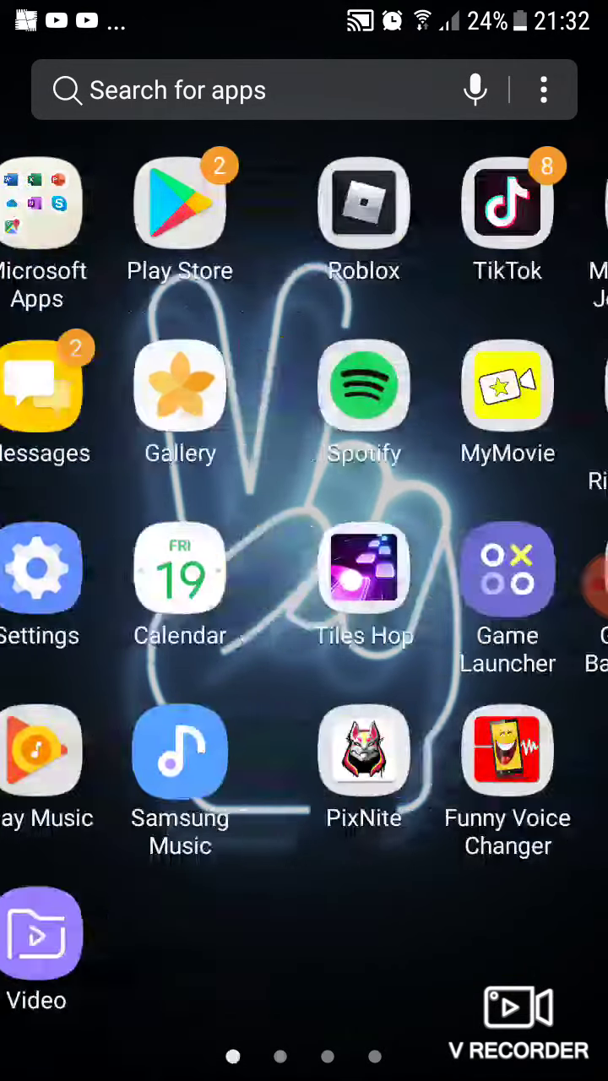
drag(465, 541, 211, 540)
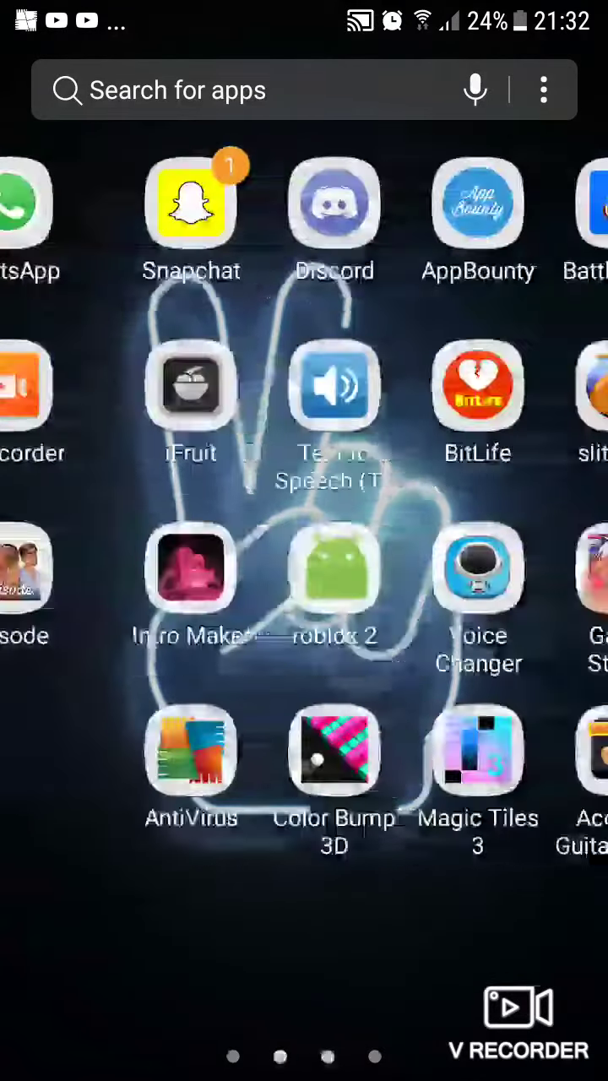
drag(169, 540, 506, 541)
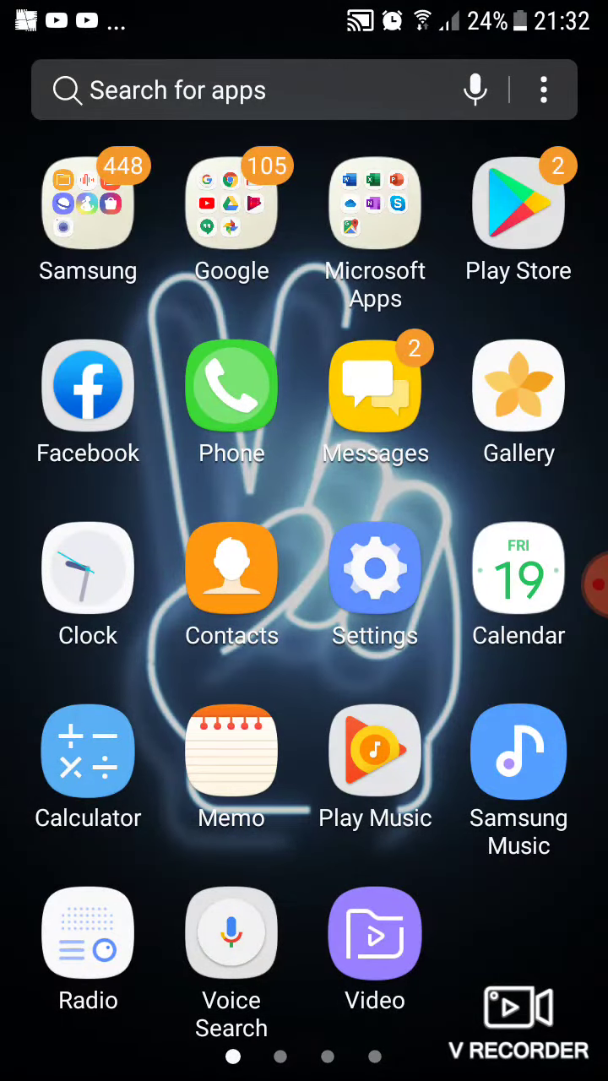
drag(464, 541, 127, 541)
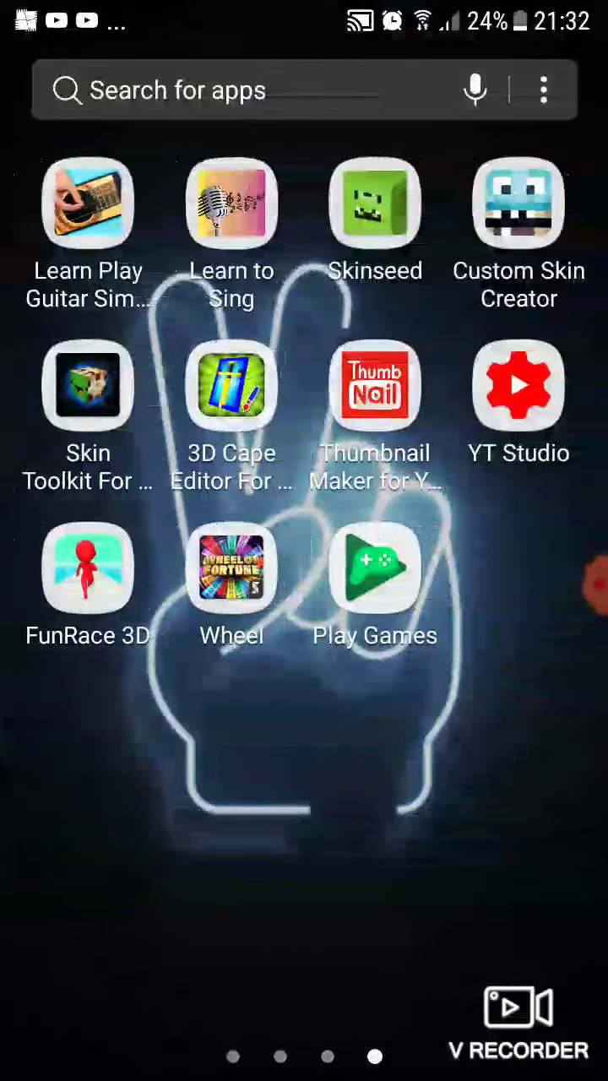
key(Home)
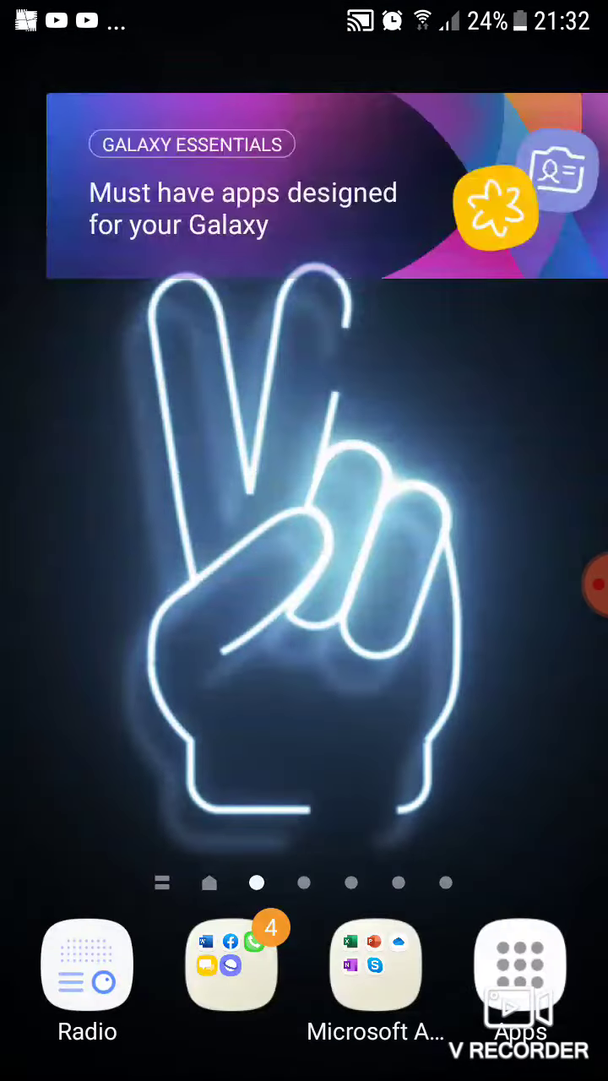
drag(127, 541, 465, 541)
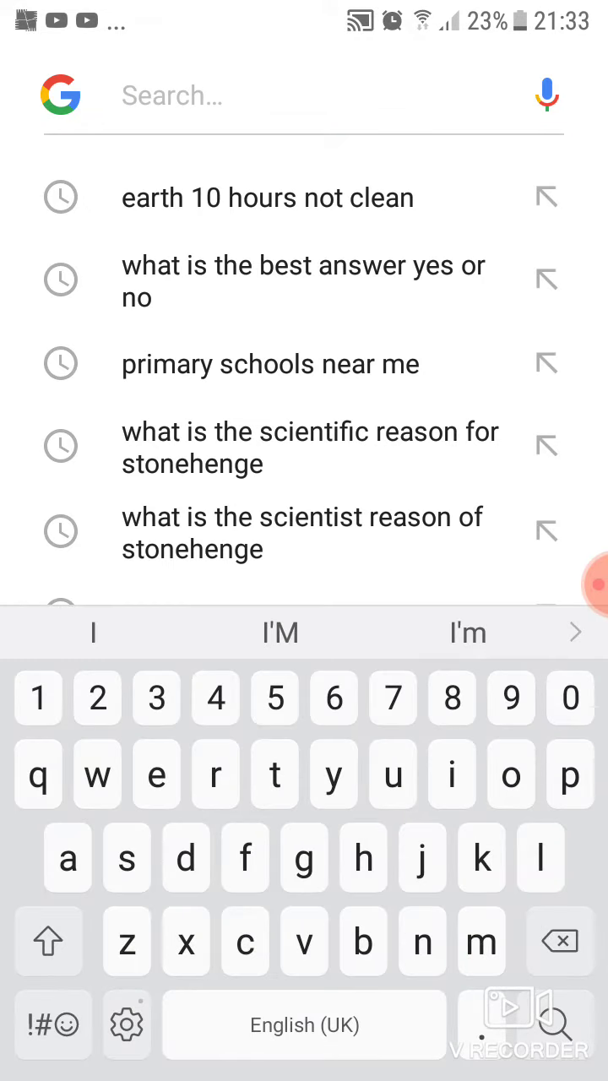
text(b)
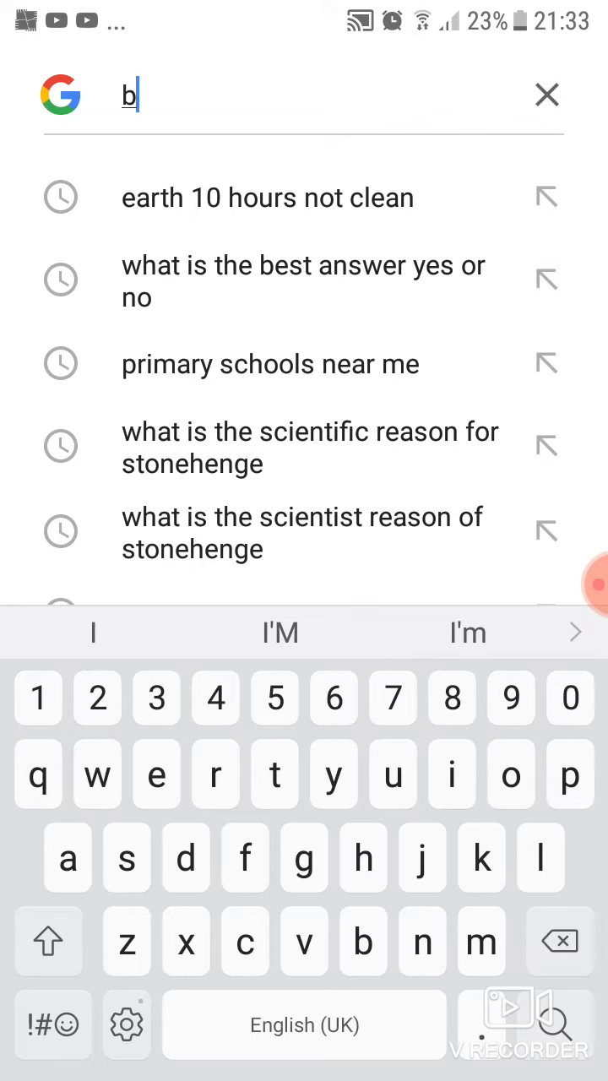
text(rando)
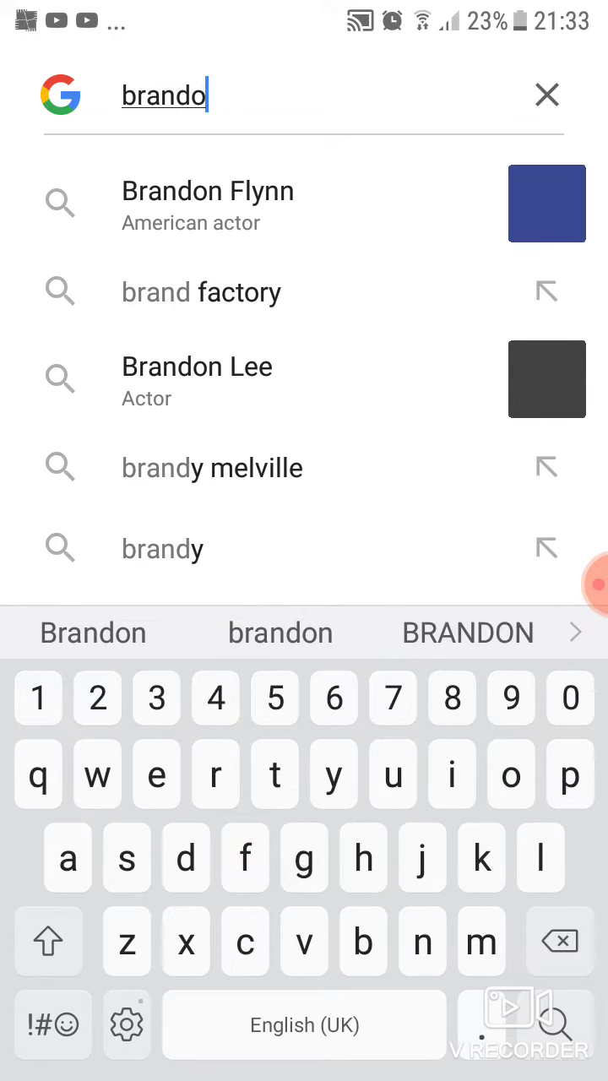
text(n)
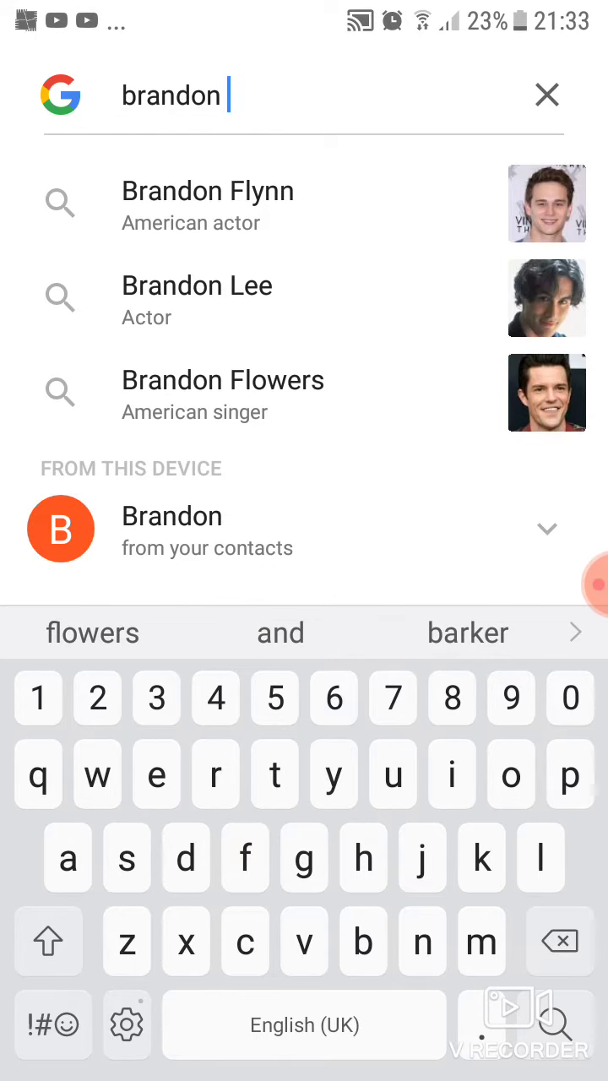
Submit the 'brandon' search to bring up the Personal results tab
key(Escape)
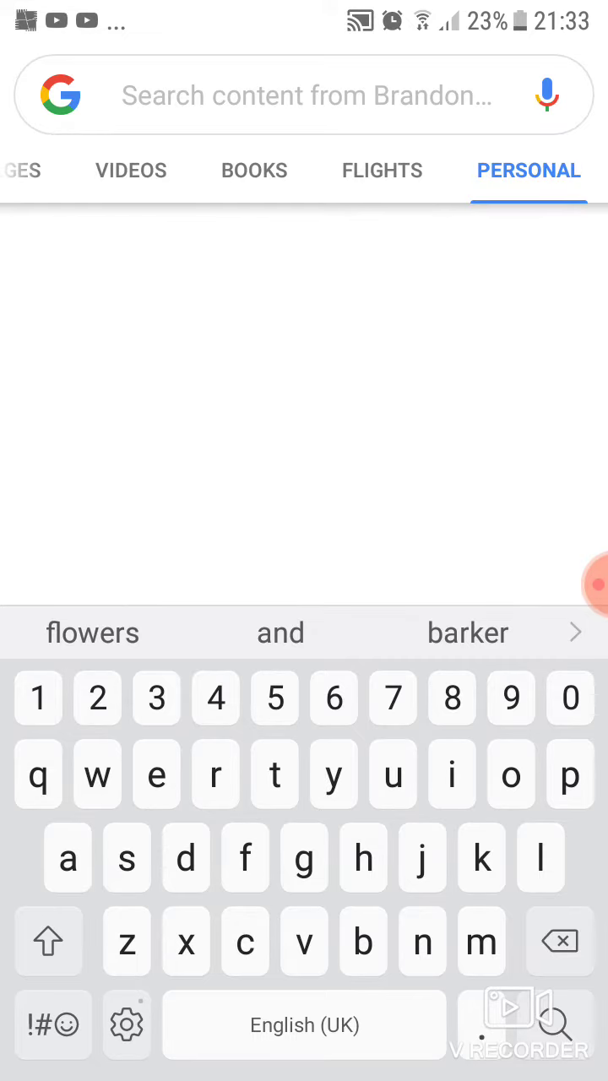
Hide the keyboard to show Brandon's contact card with call and text actions
key(Escape)
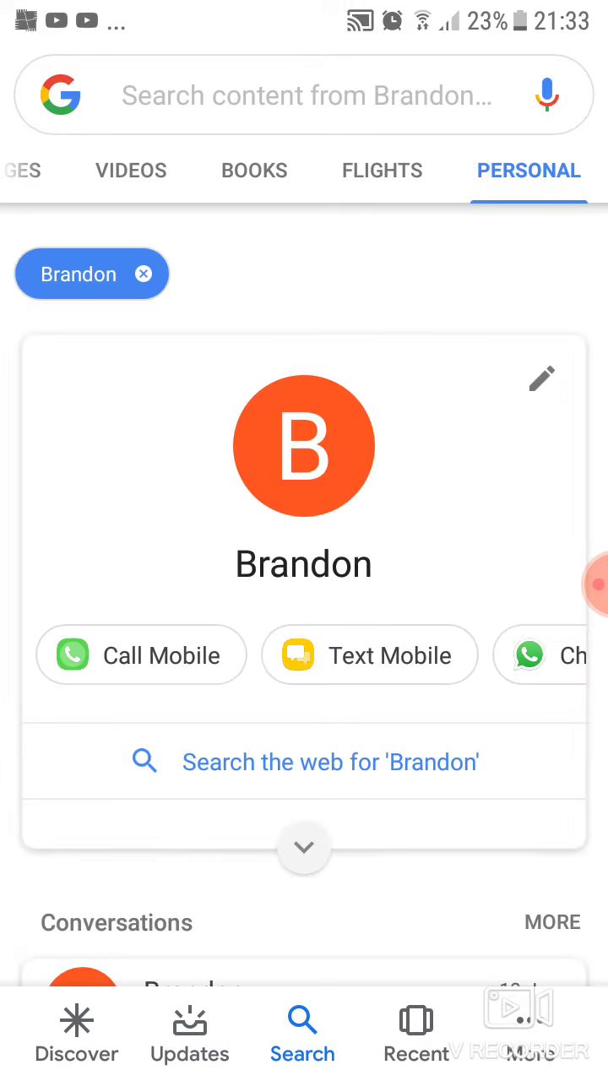
scroll(304, 655, right, 5)
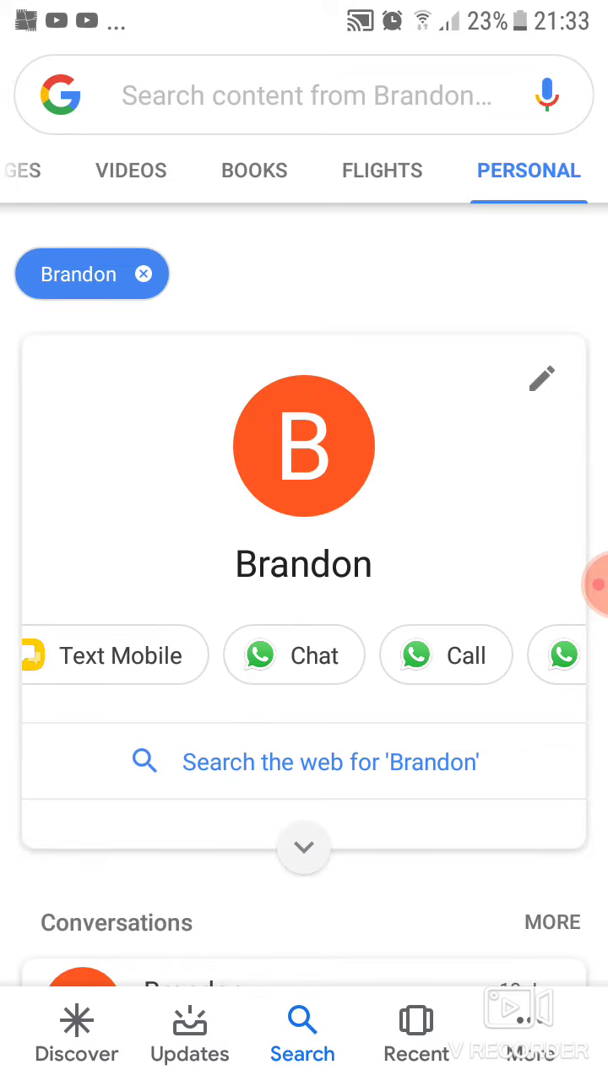
scroll(304, 655, right, 3)
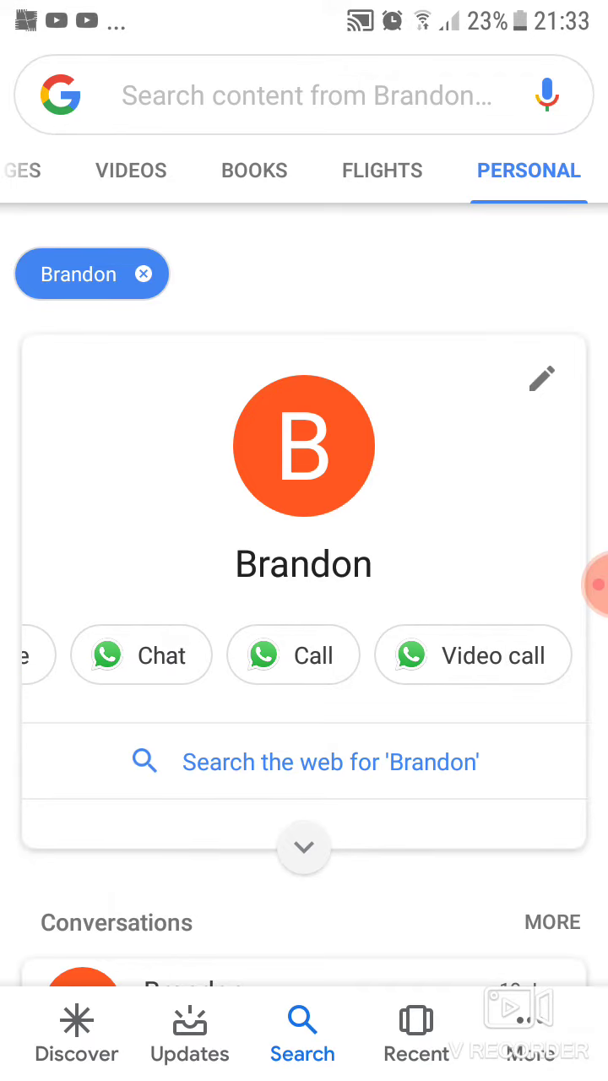
scroll(304, 566, down, 2)
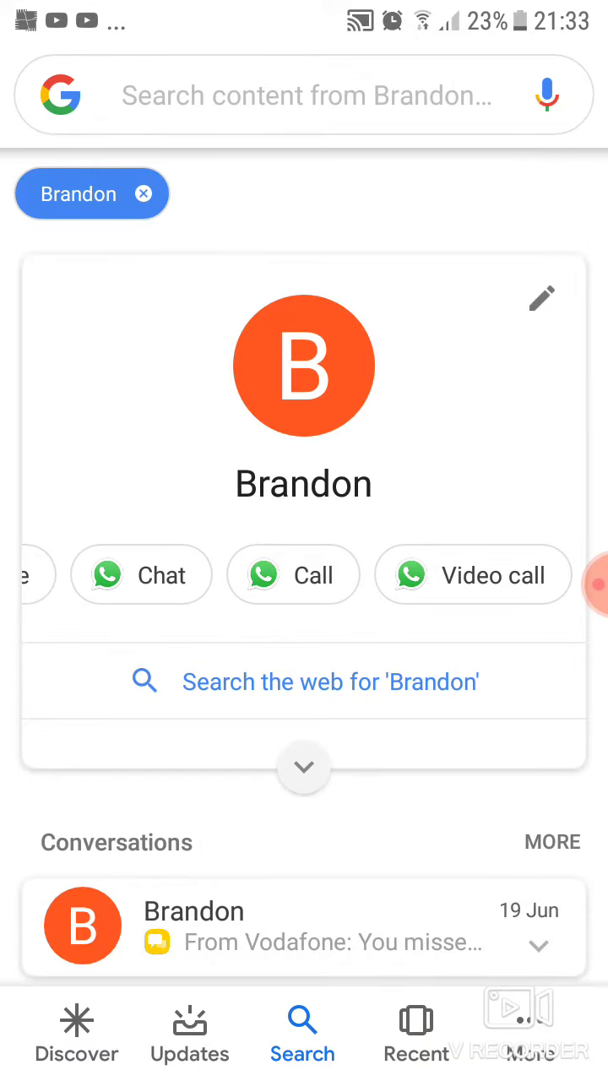
scroll(304, 567, up, 2)
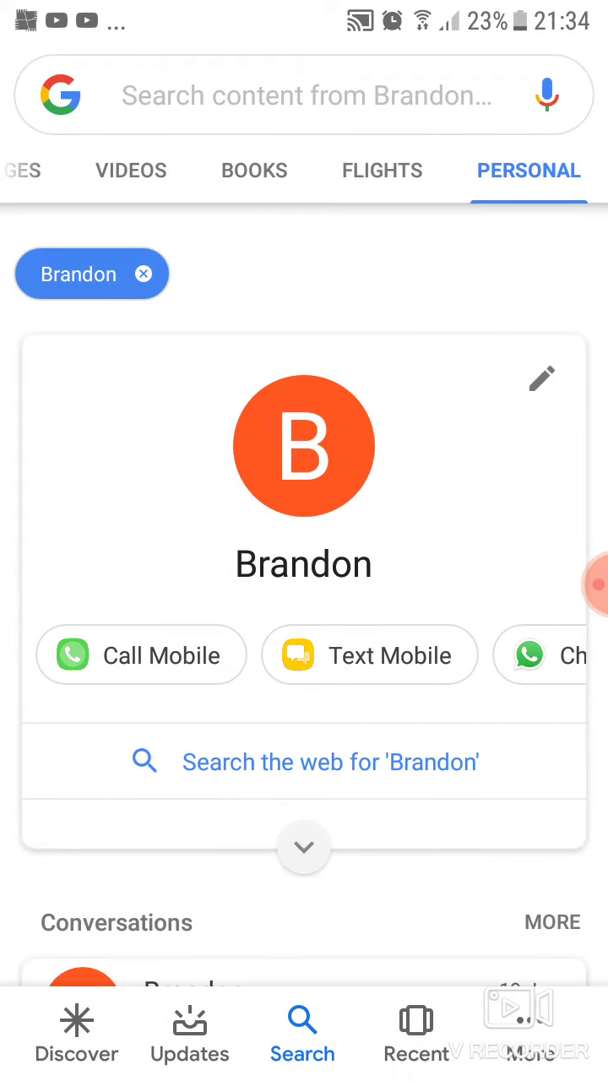
scroll(304, 169, left, 5)
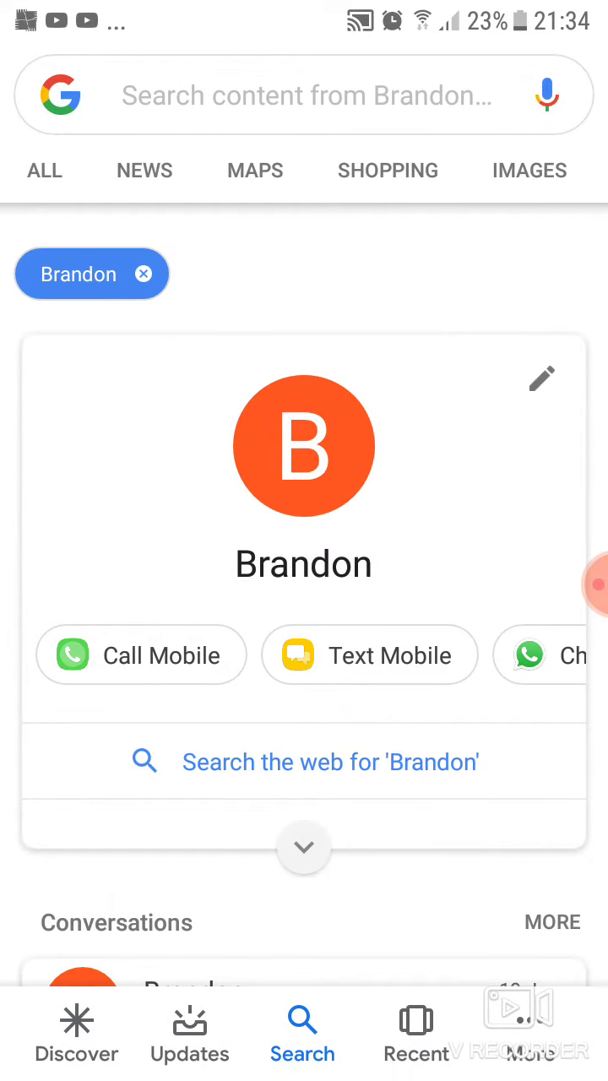
Switch from the Personal tab to ALL to see Brandon's web results
click(44, 169)
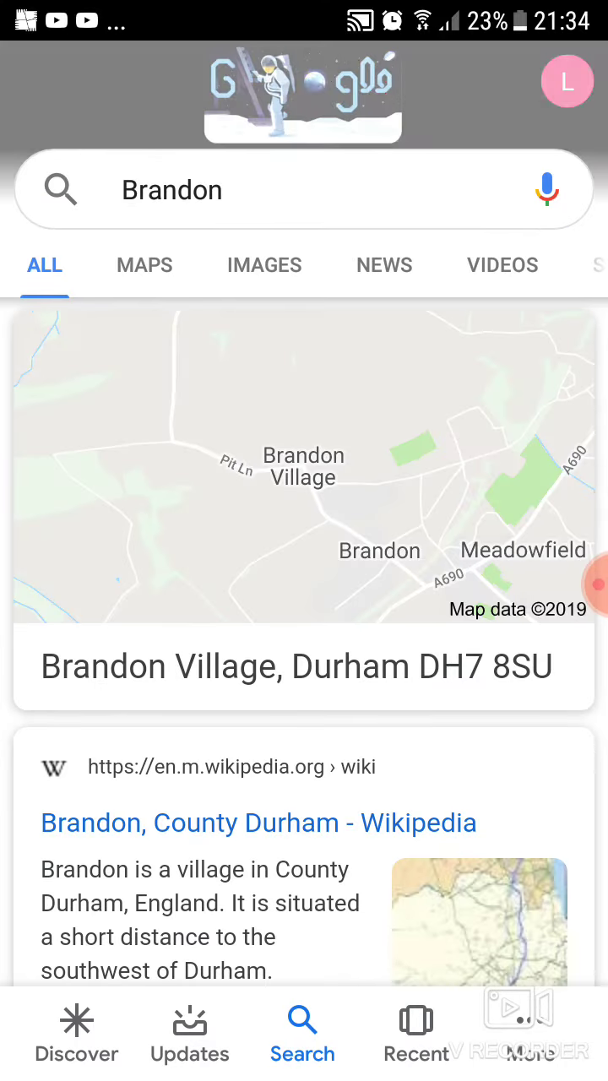
scroll(304, 592, down, 3)
scroll(304, 591, down, 3)
scroll(304, 591, down, 5)
scroll(304, 591, down, 4)
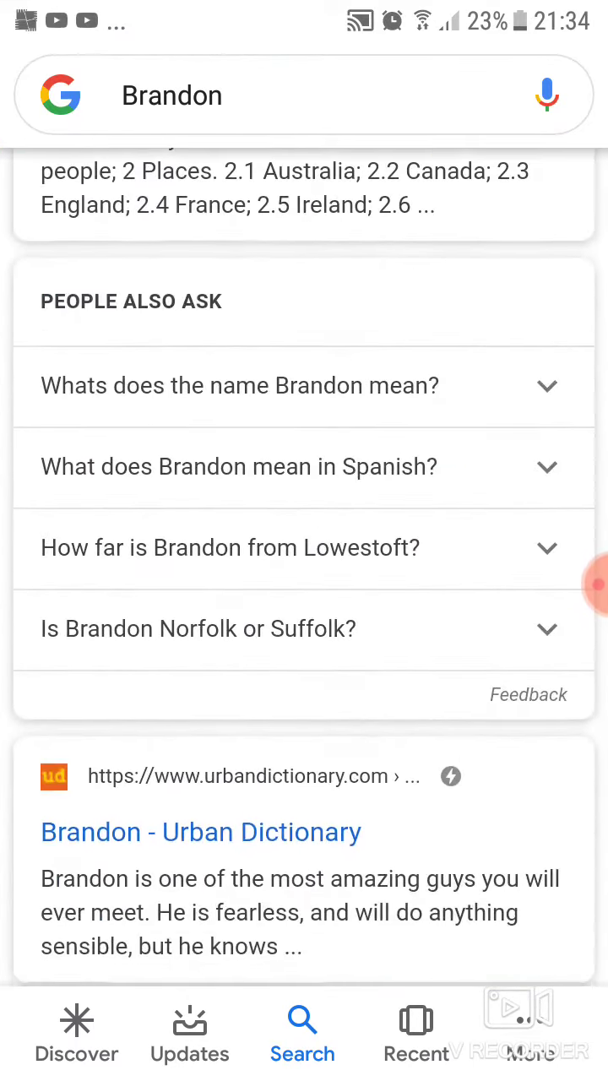
scroll(304, 591, down, 3)
scroll(304, 592, down, 3)
scroll(304, 591, down, 3)
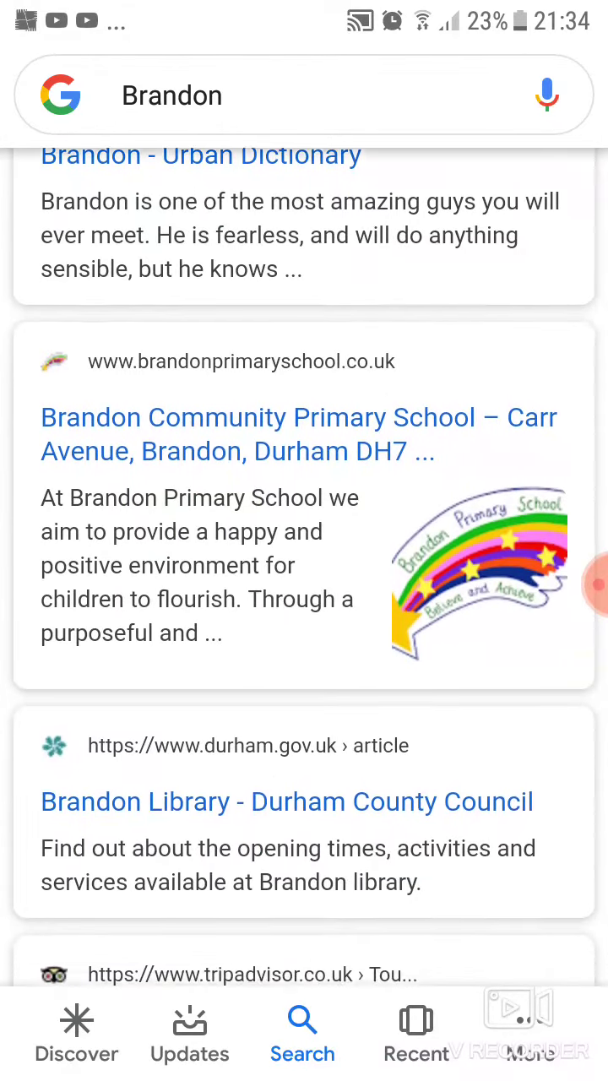
scroll(304, 592, down, 3)
scroll(304, 591, down, 3)
scroll(304, 591, up, 10)
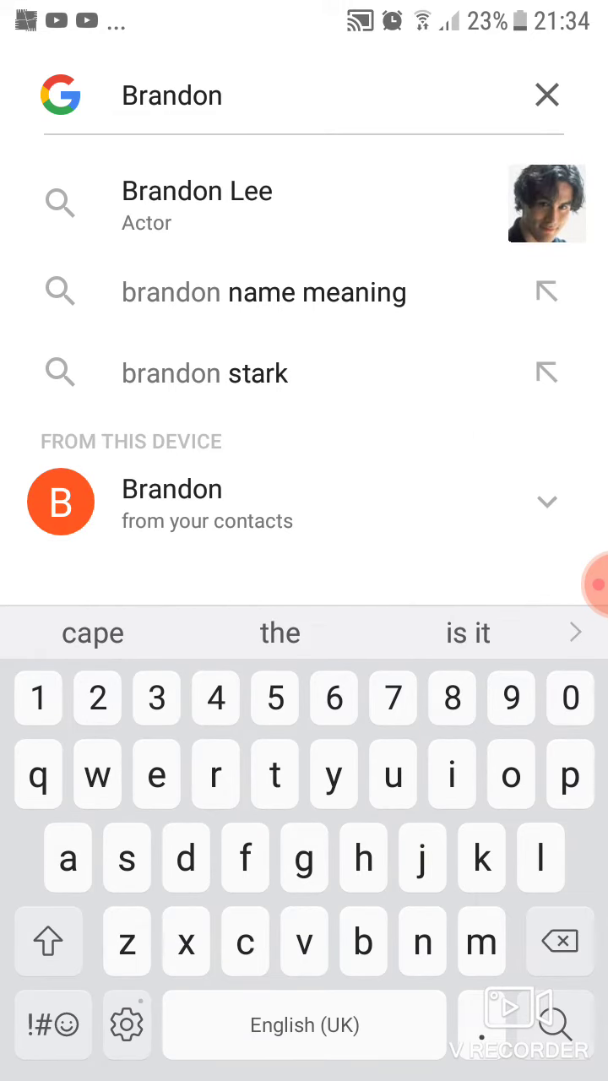
text(ra)
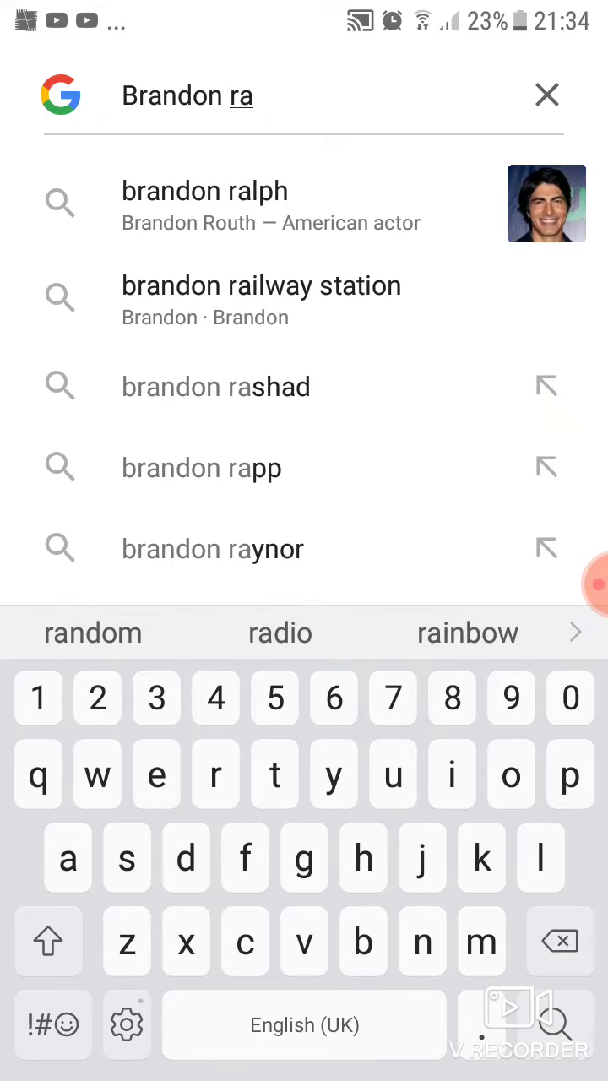
text(nd)
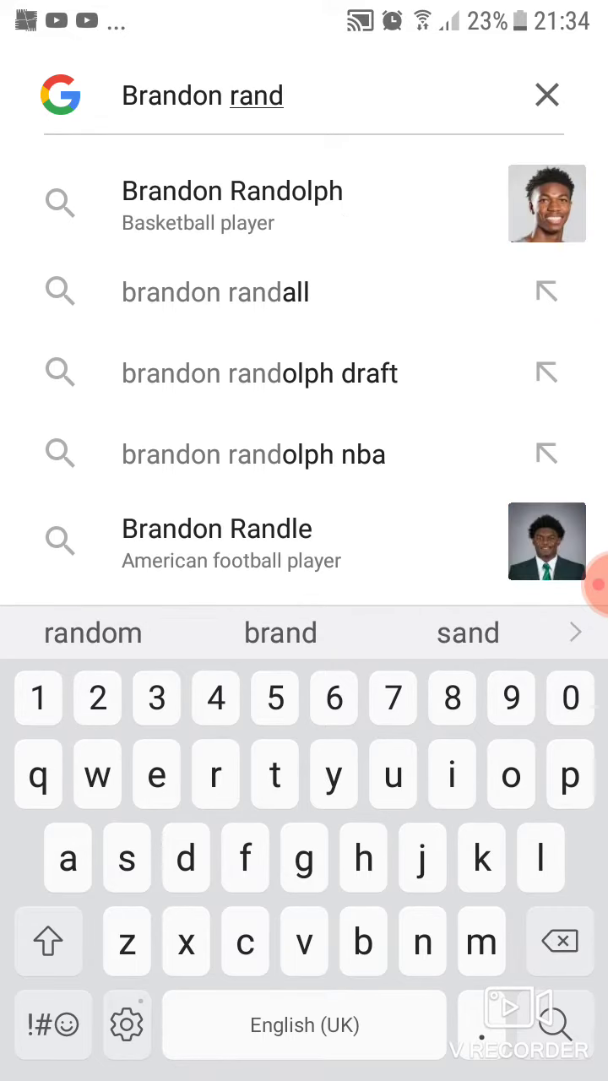
text(p)
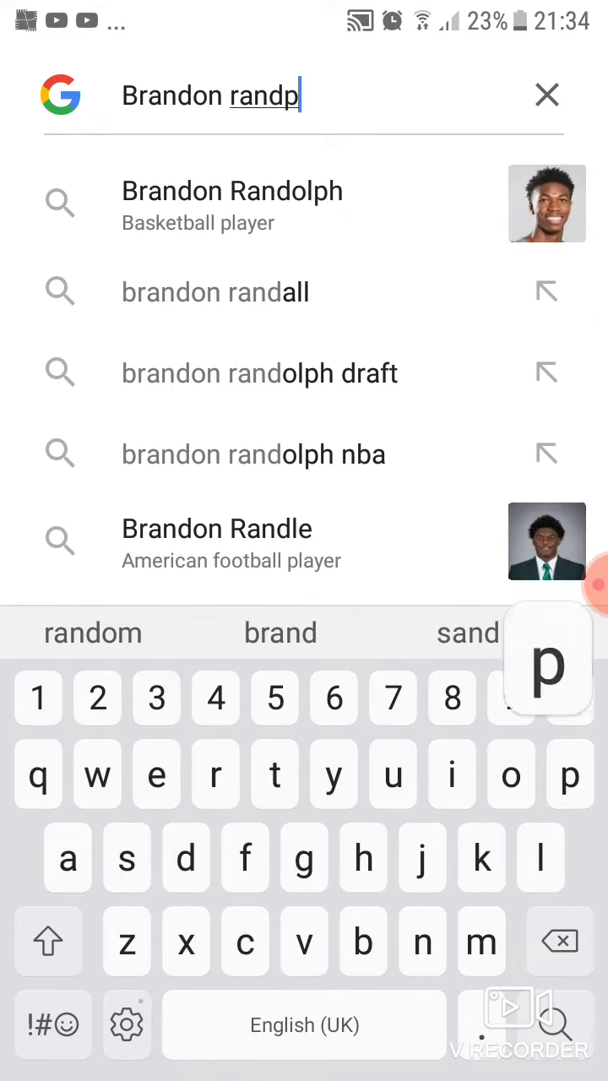
Search 'Brandon random face', then refine the query to 'Brandon random face kid'
key(BackSpace)
text(o)
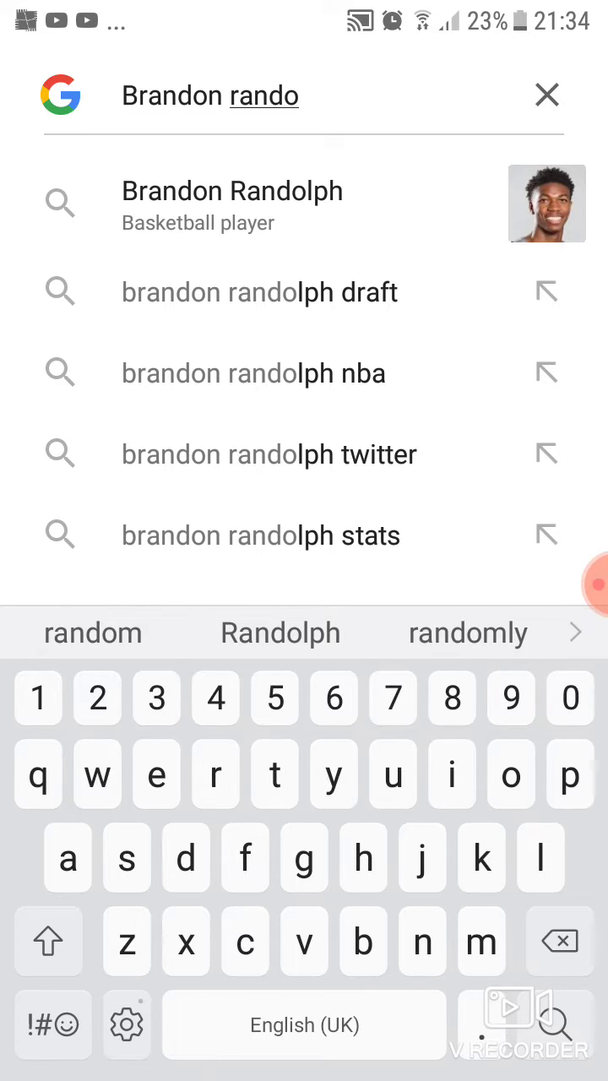
text(m )
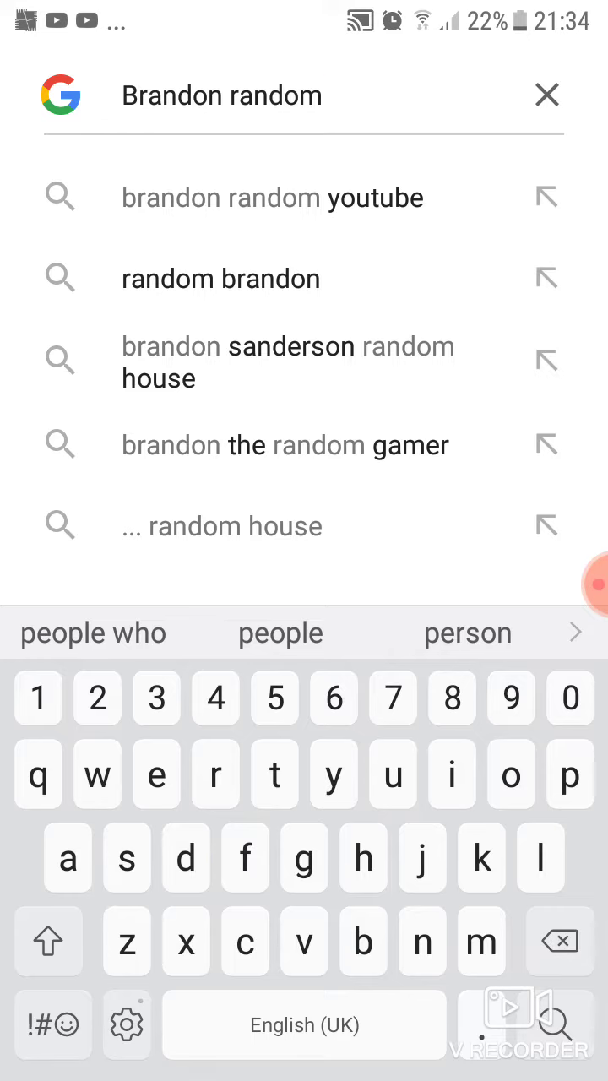
text(fa)
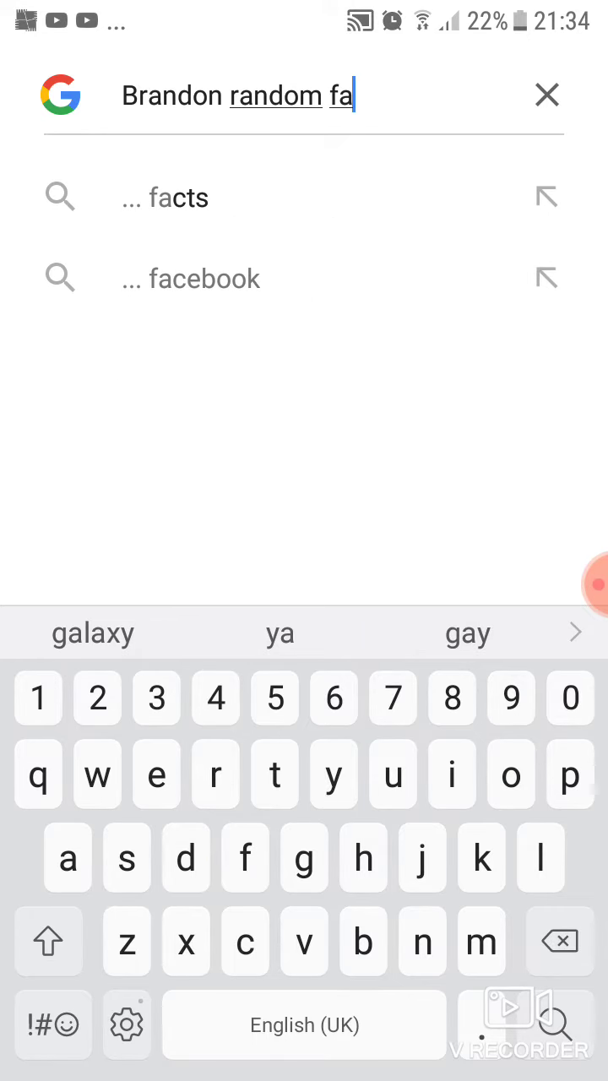
text(ce)
key(Return)
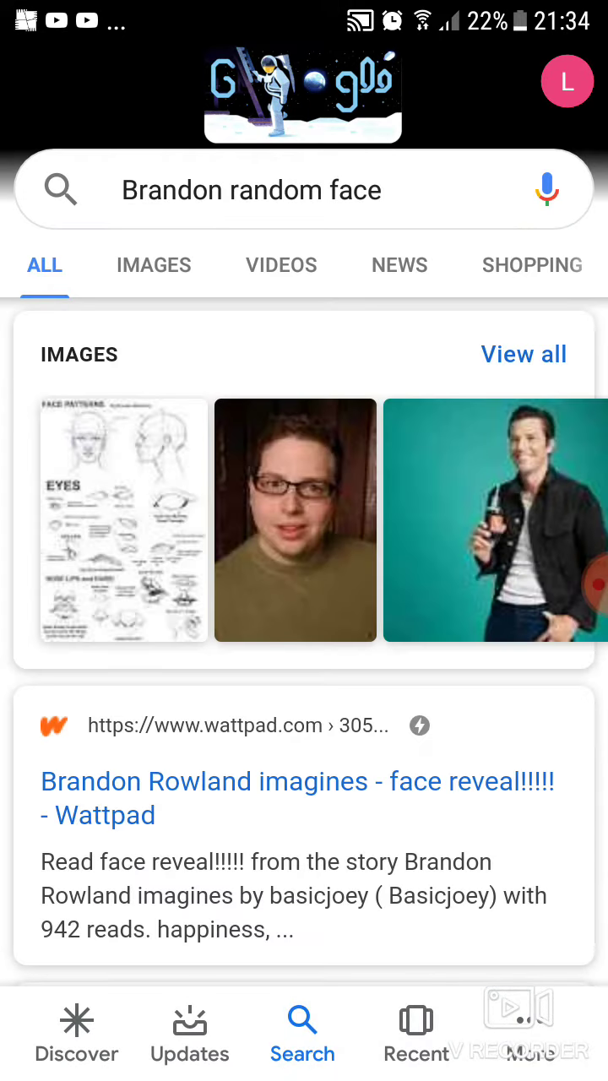
scroll(304, 642, down, 2)
scroll(304, 642, up, 3)
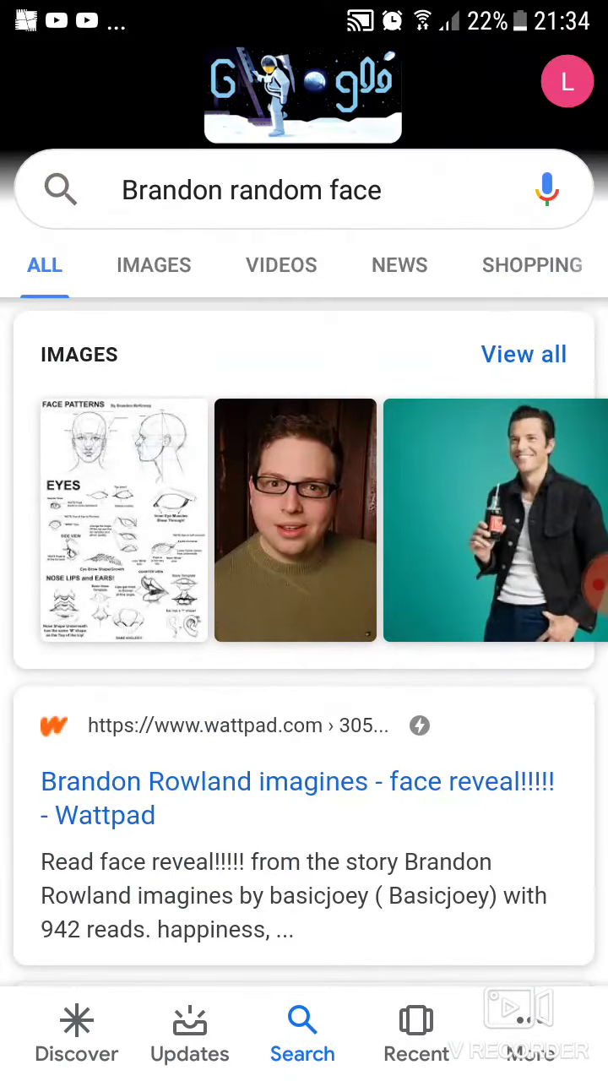
click(253, 190)
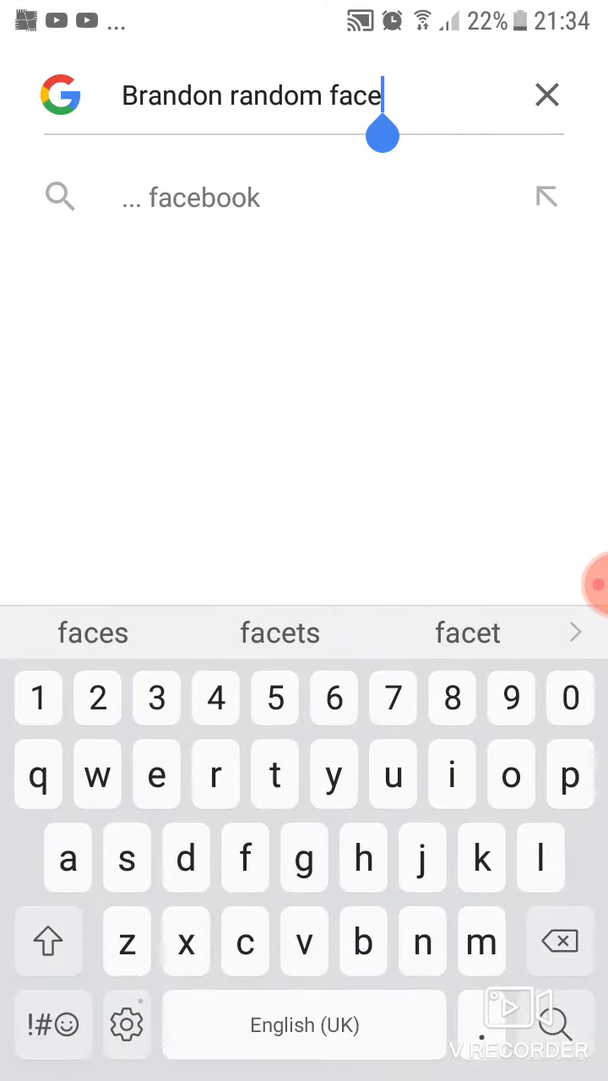
text( kid)
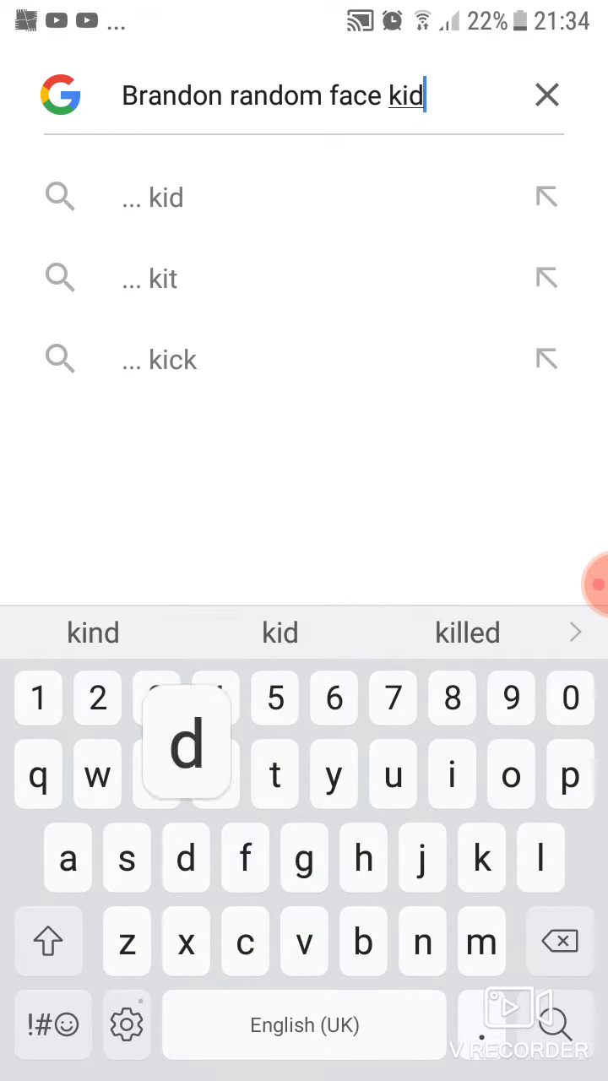
key(Return)
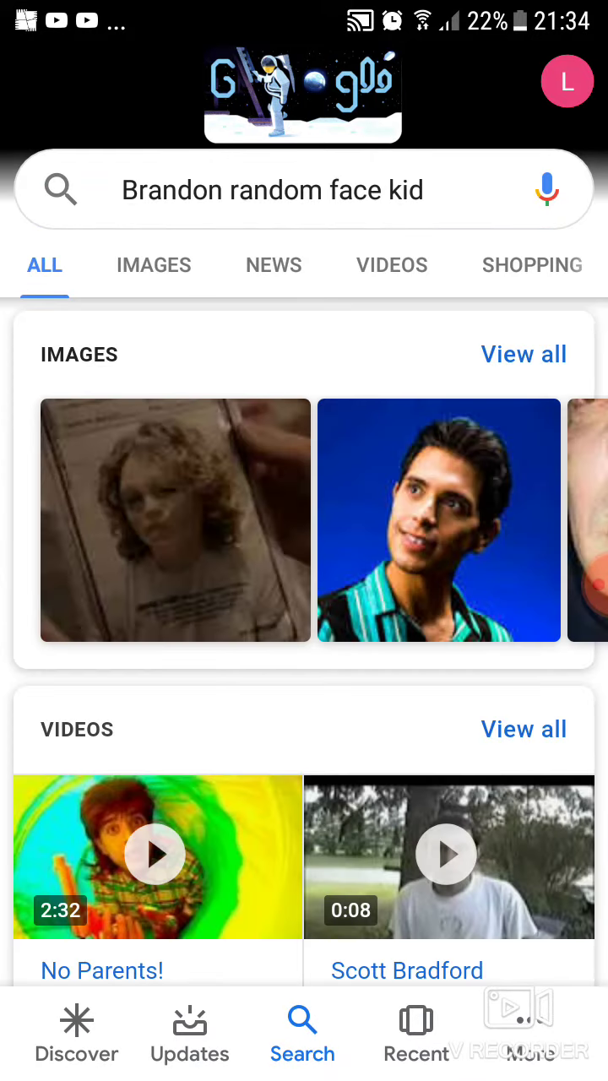
scroll(305, 591, down, 9)
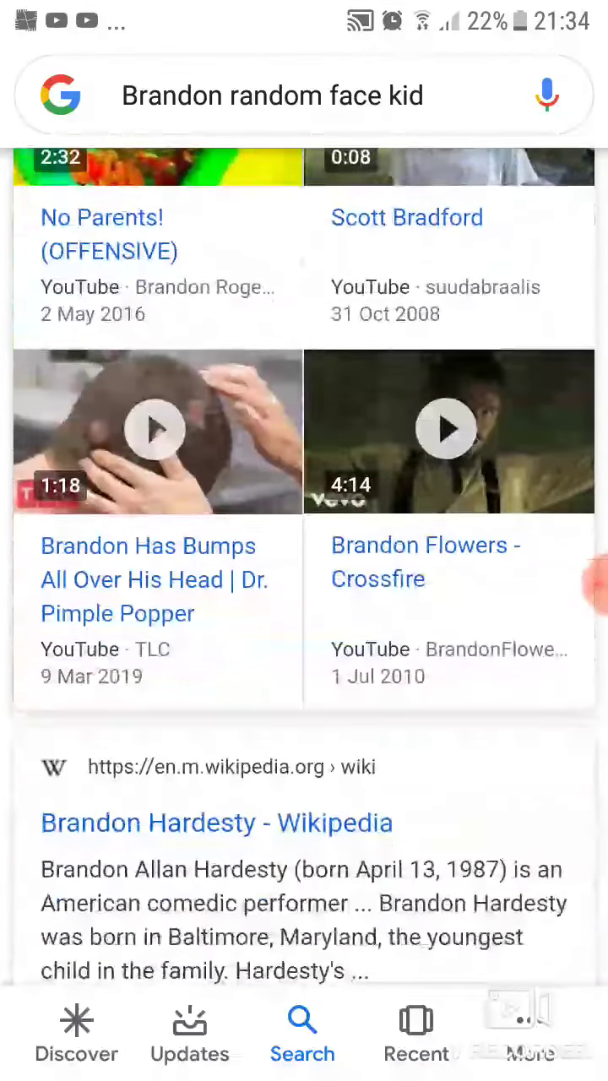
scroll(304, 592, up, 10)
Switch to the IMAGES tab to see face photos for 'Brandon random face kid'
click(153, 264)
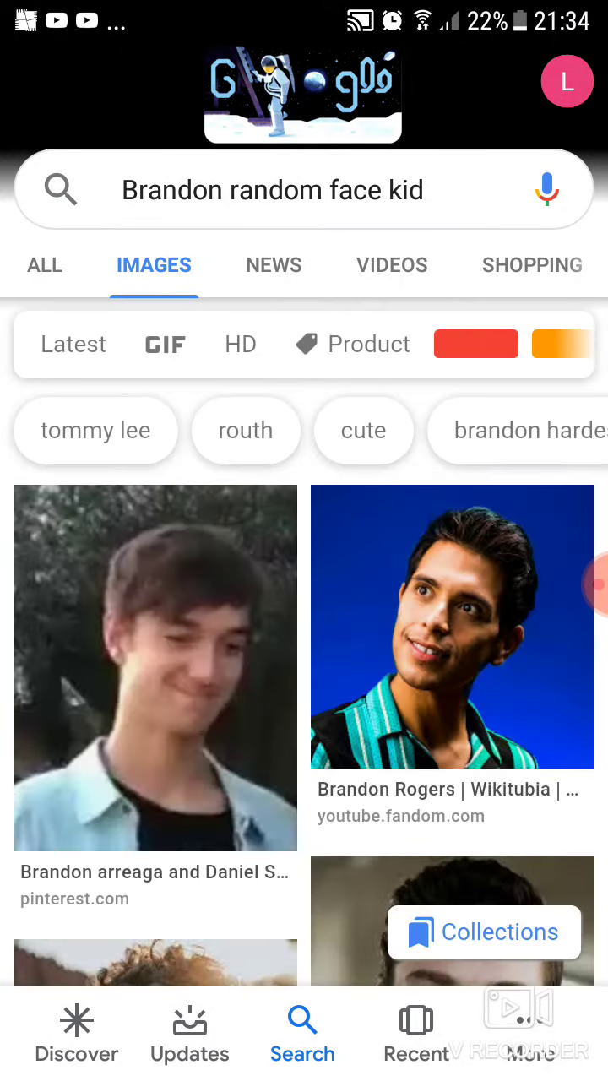
scroll(304, 591, down, 6)
scroll(304, 591, down, 3)
scroll(304, 591, down, 3)
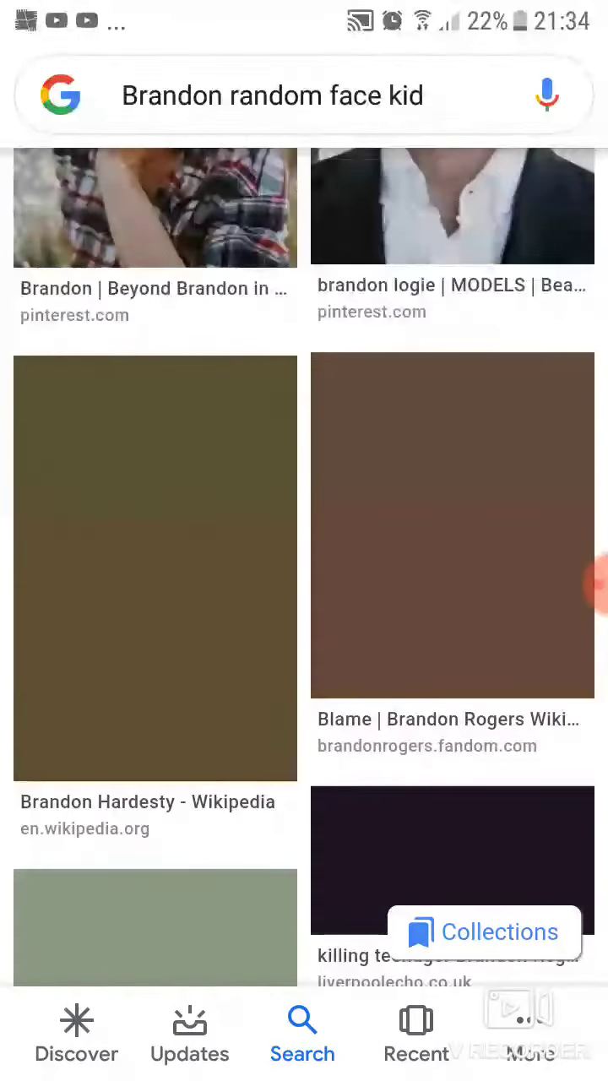
scroll(304, 591, up, 3)
scroll(304, 566, down, 6)
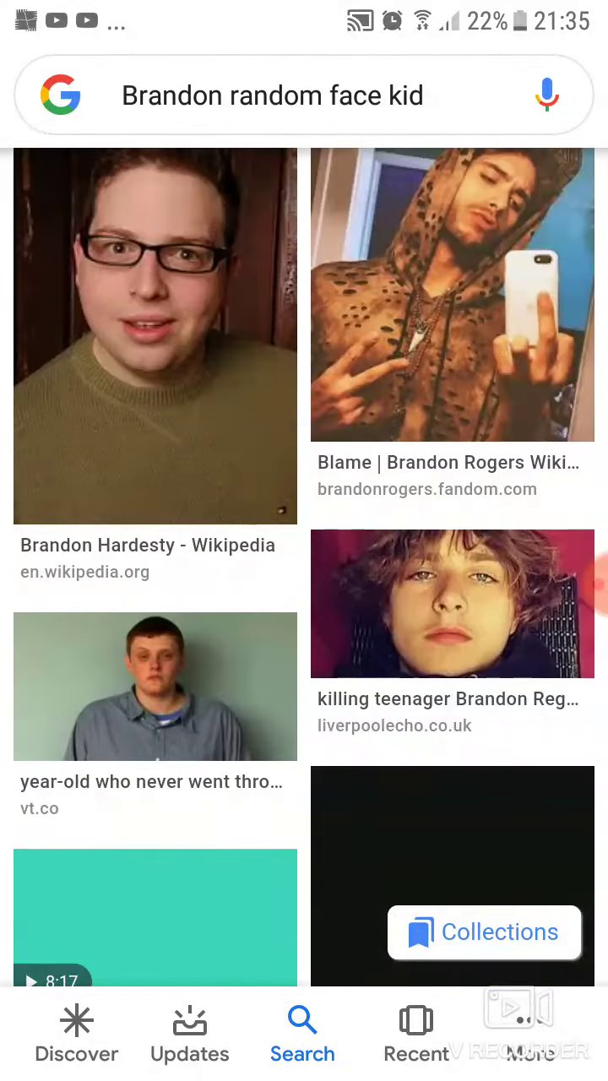
scroll(305, 540, up, 10)
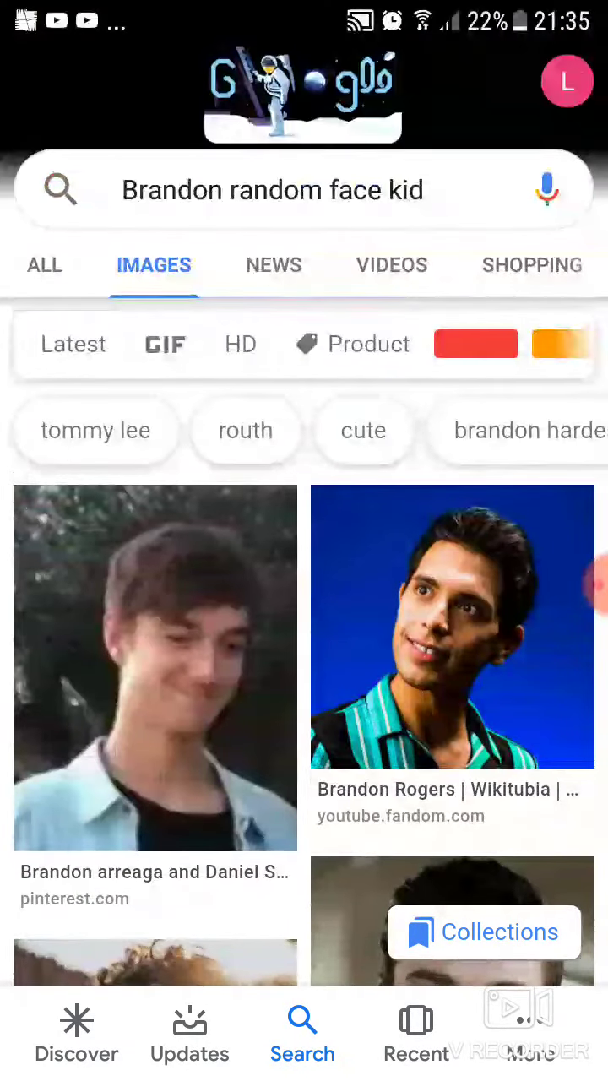
Append 'ginger' and search 'Brandon random face kid ginger' for red-haired faces
click(279, 185)
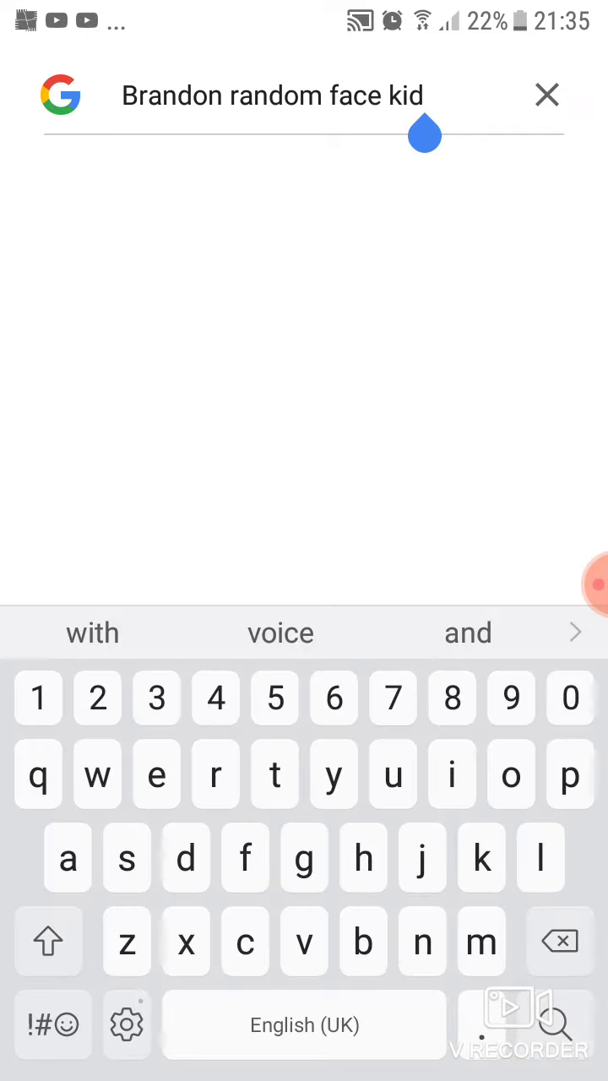
text(gin)
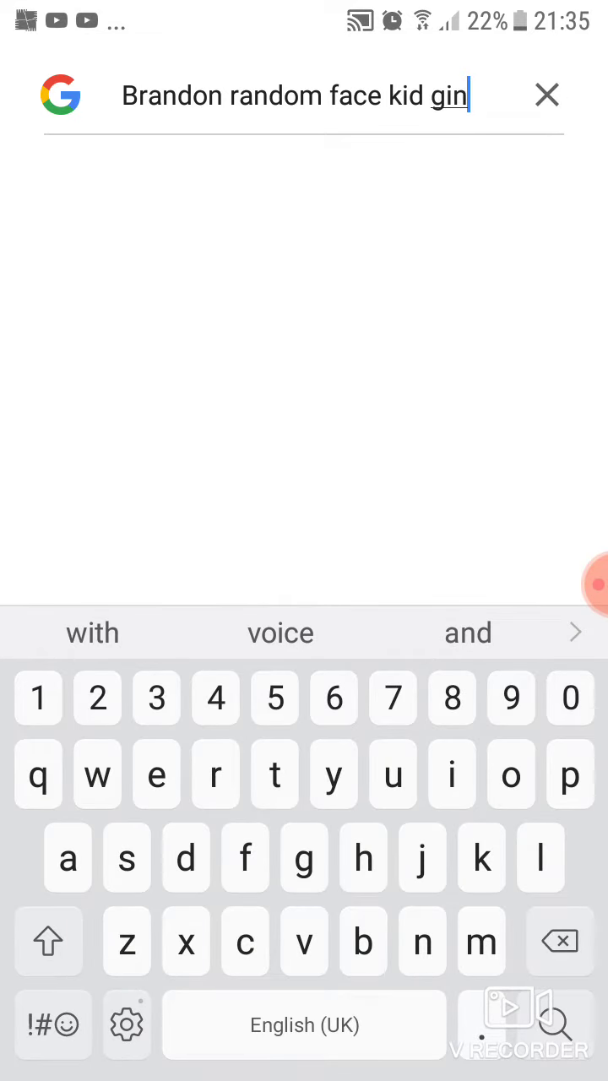
text(get)
key(BackSpace)
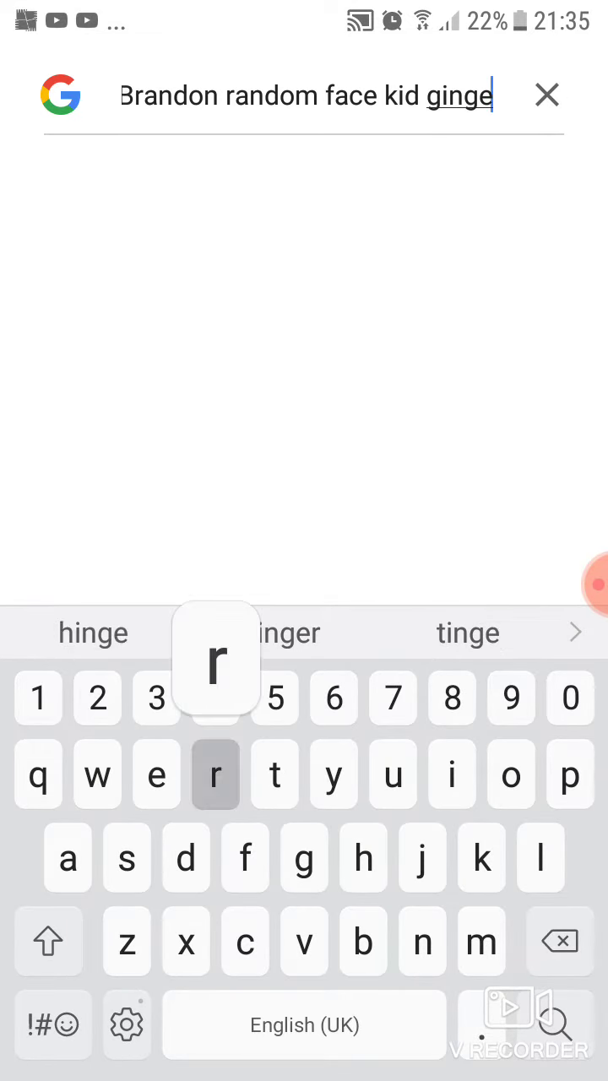
text(r)
key(Return)
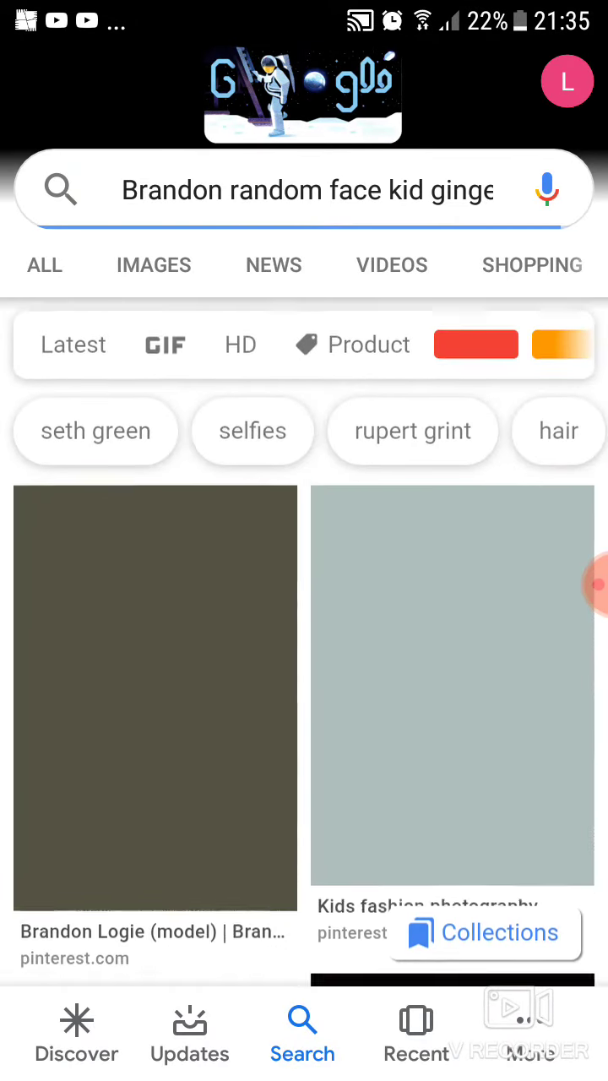
scroll(304, 592, down, 2)
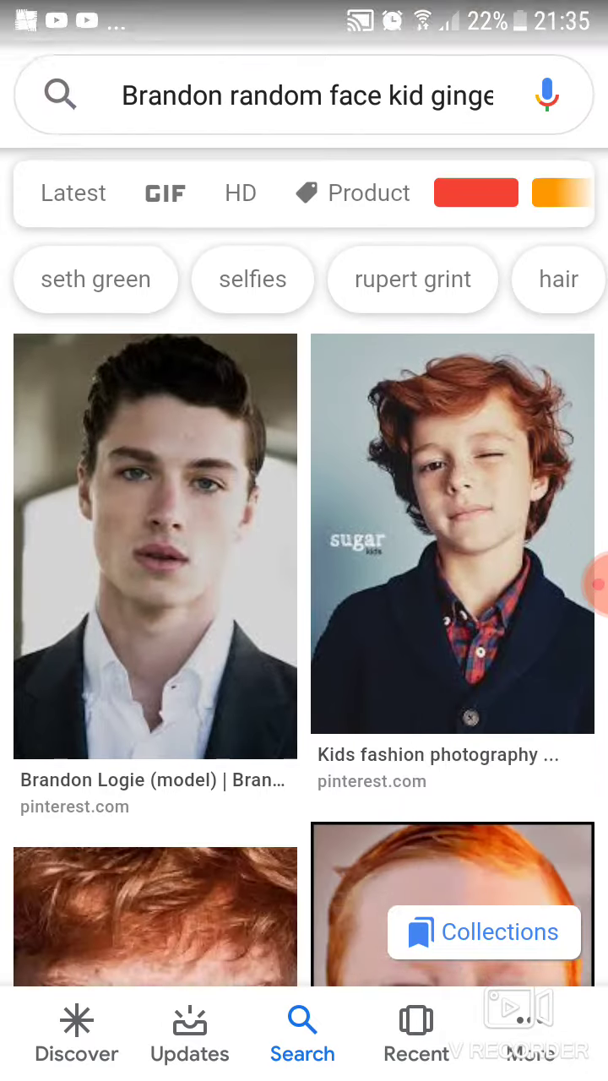
scroll(304, 592, down, 3)
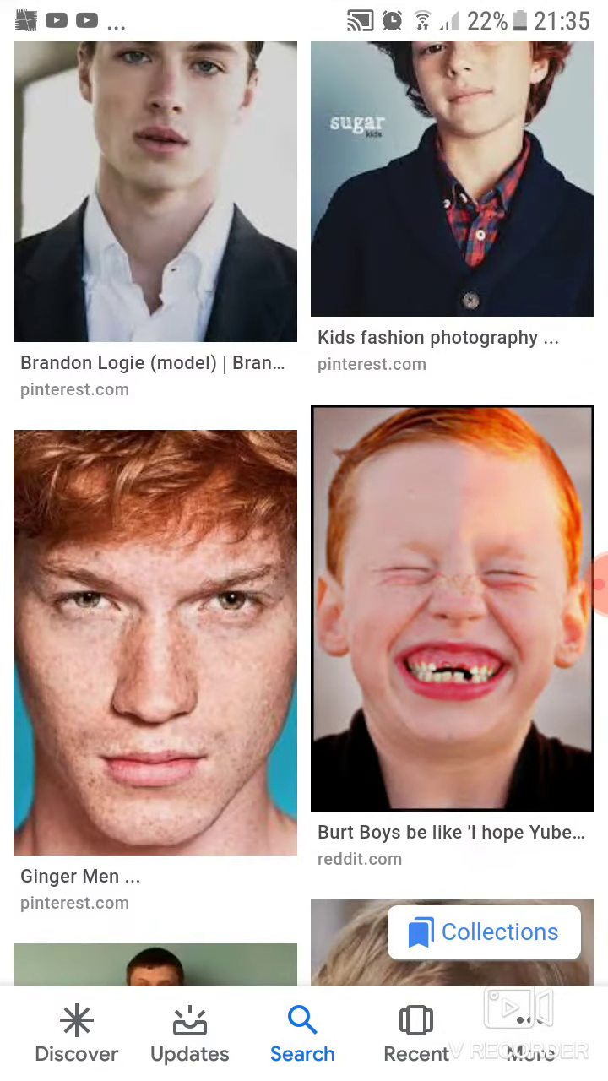
Open the grinning red-haired boy's Reddit image and add it to Favourite images
click(452, 609)
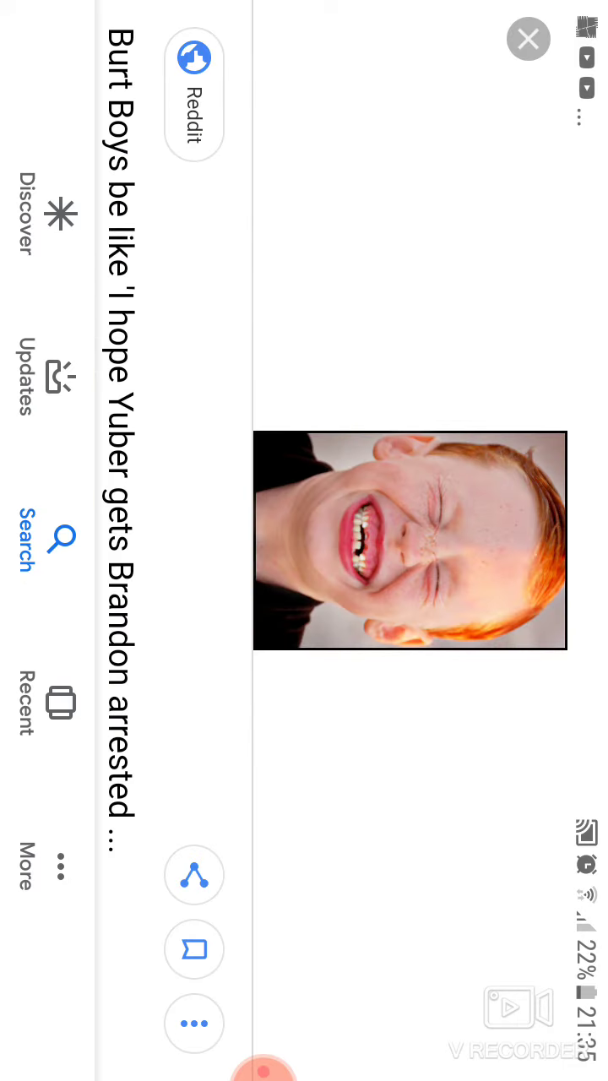
click(195, 1024)
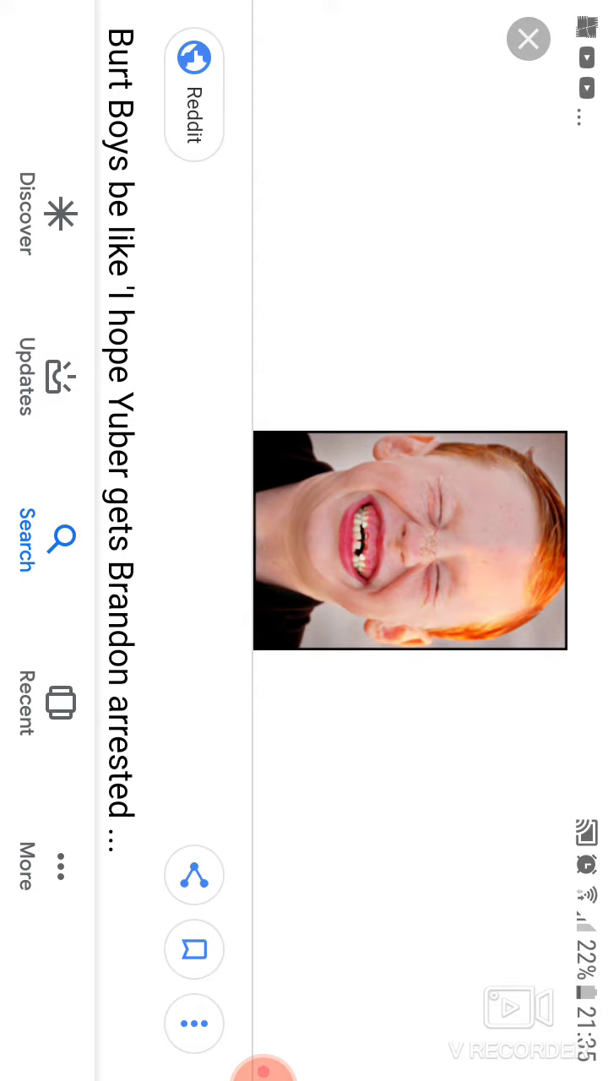
click(194, 948)
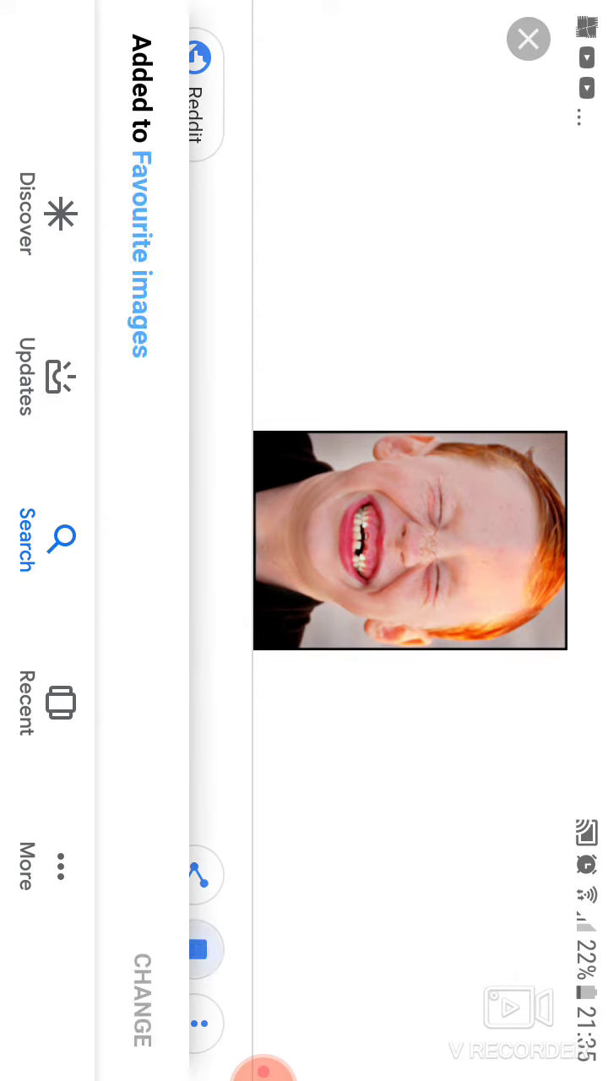
drag(220, 540, 397, 541)
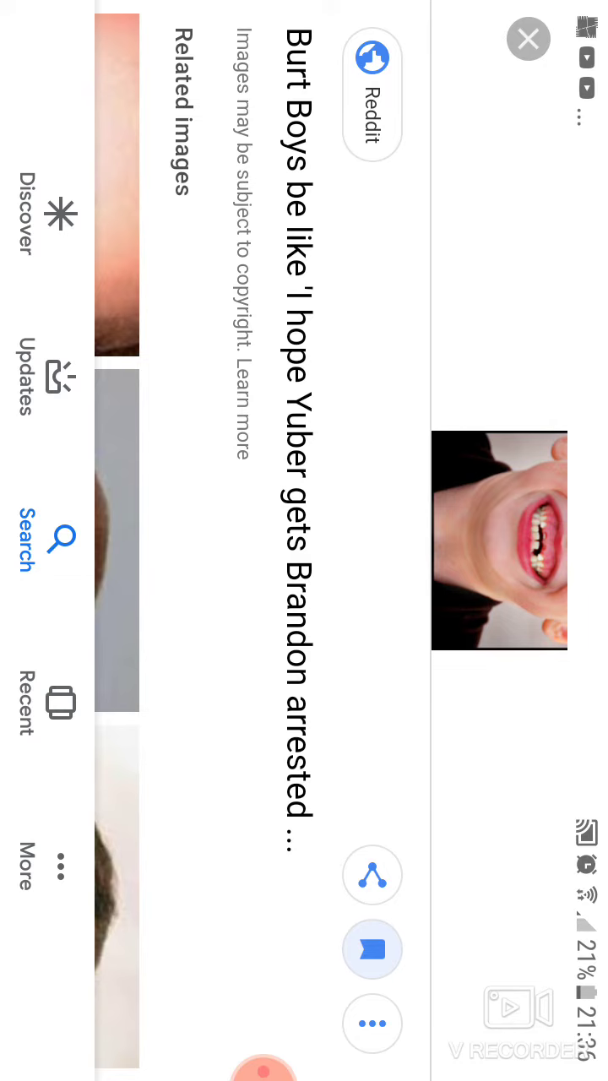
Share the red-haired boy's image link into the WhatsApp chat with Almighty
click(372, 876)
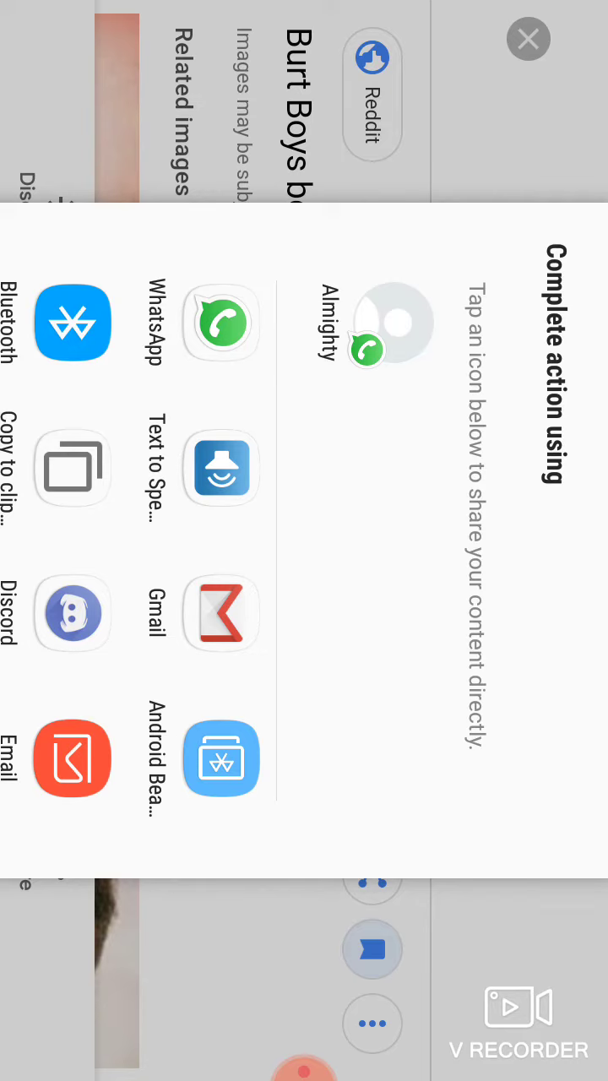
scroll(278, 541, down, 2)
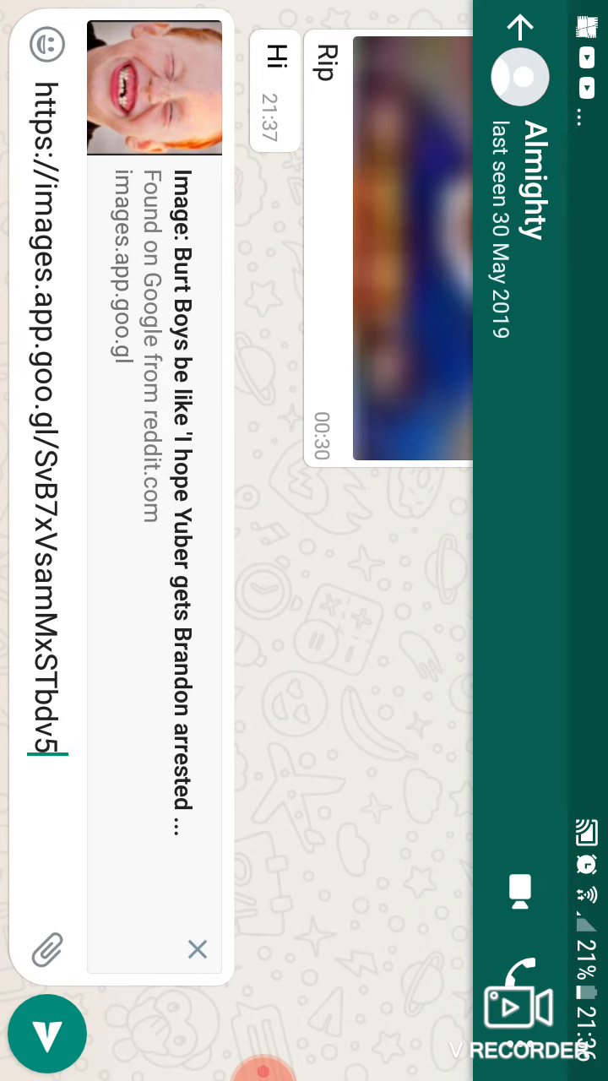
Send the boy's image link to Almighty and select the sent message
click(47, 1032)
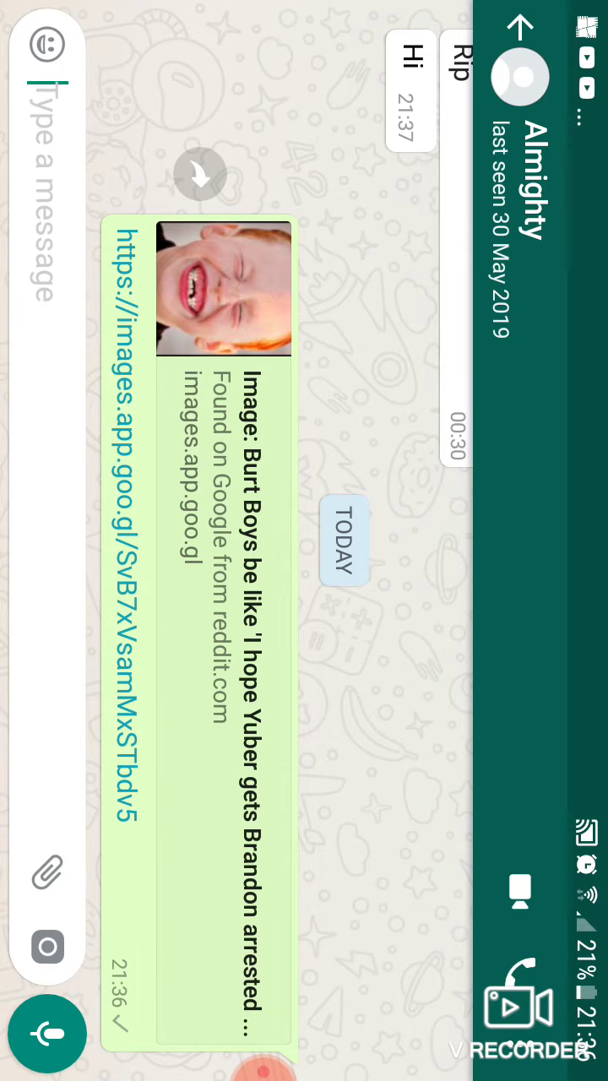
click(224, 287)
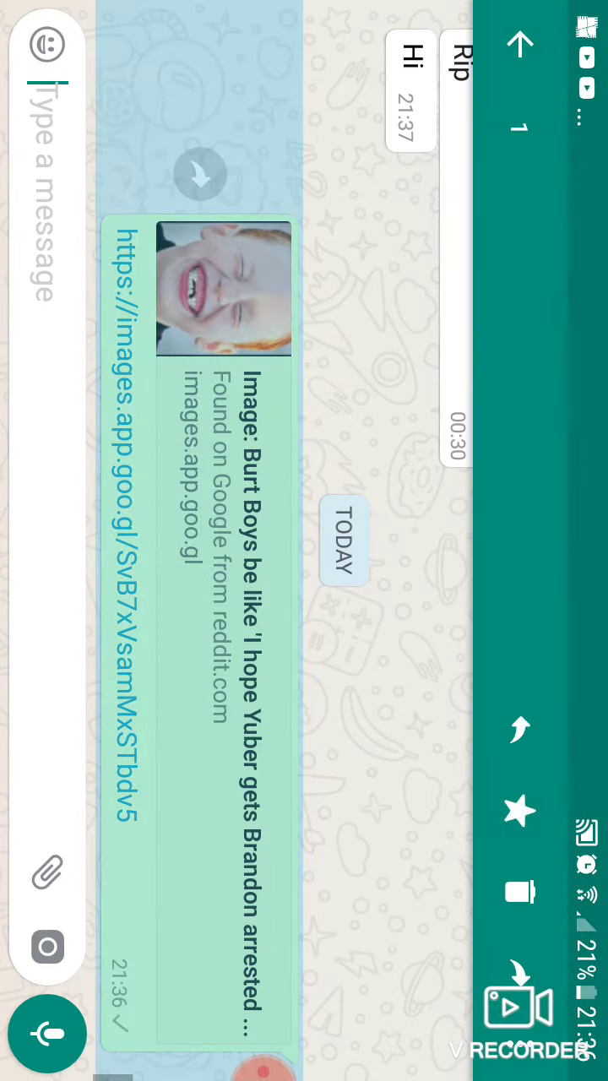
click(520, 1047)
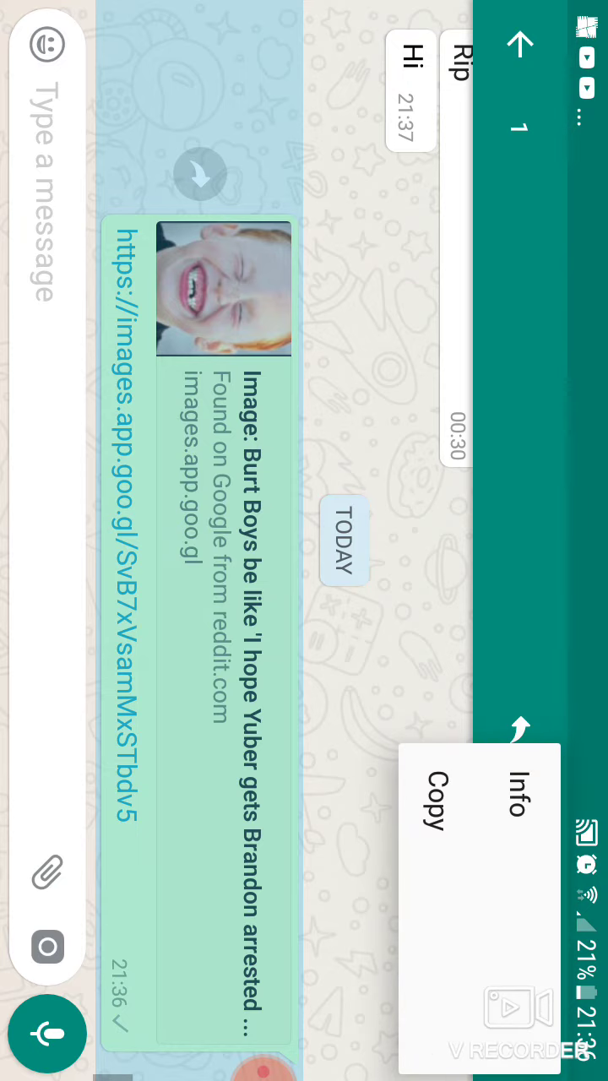
key(Escape)
Dismiss the keyboard and open the forwarding list of recent chats for the link
click(520, 727)
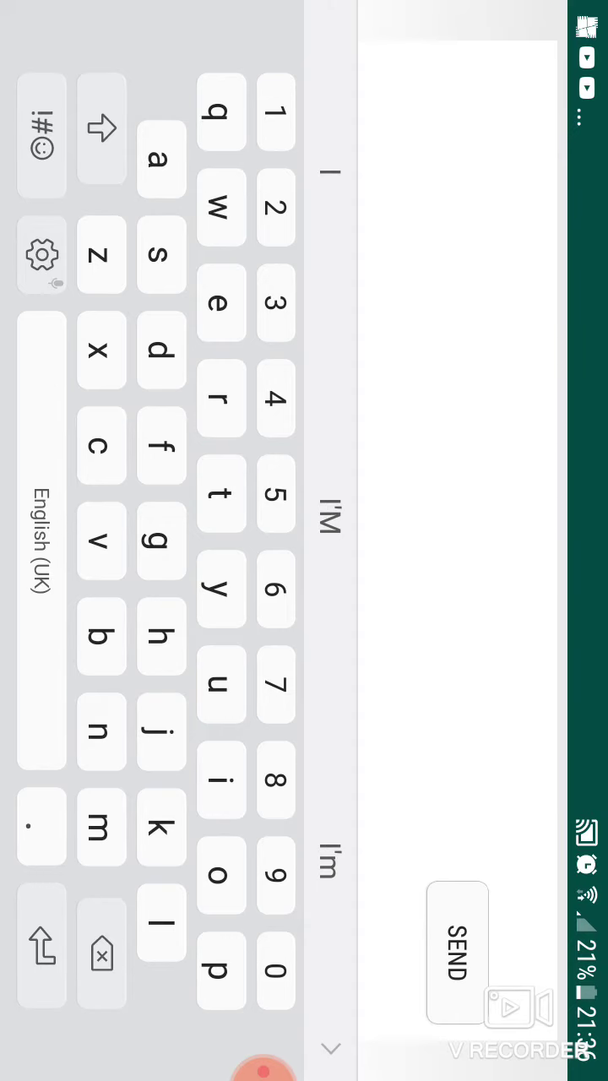
key(Escape)
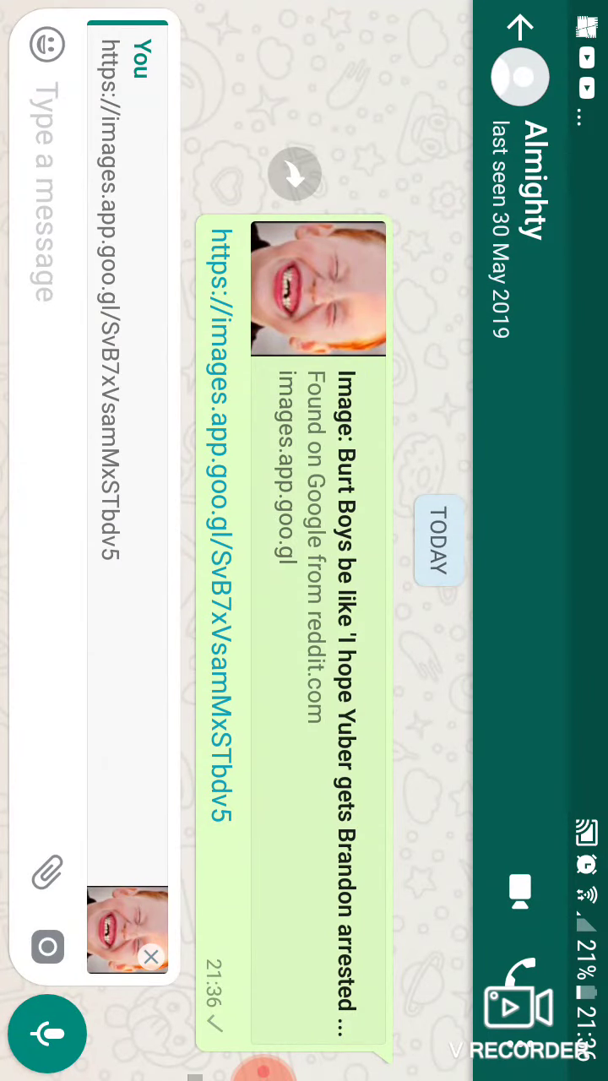
click(43, 195)
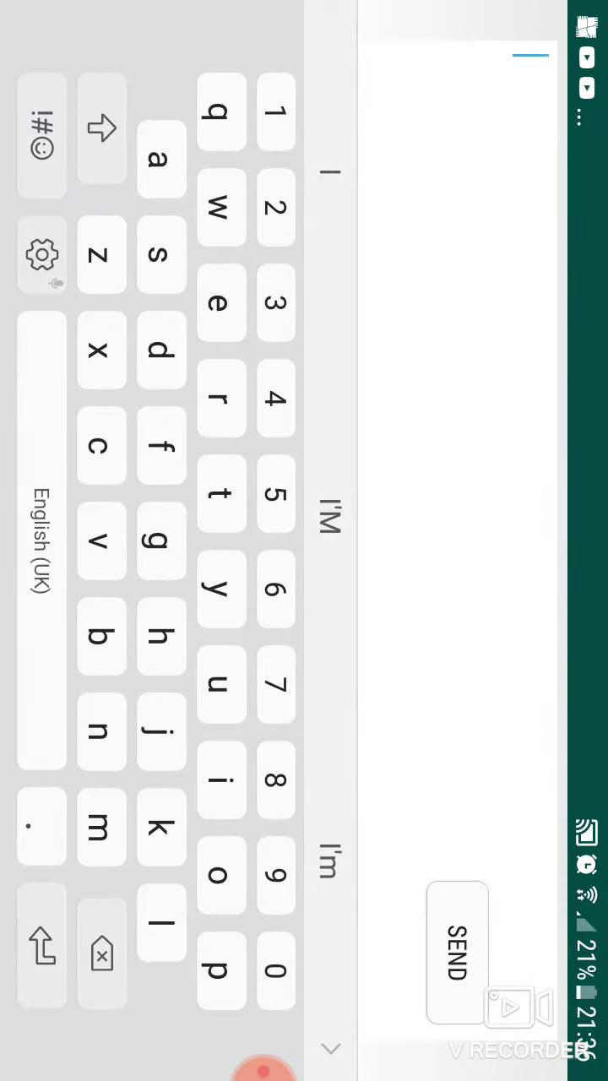
key(Escape)
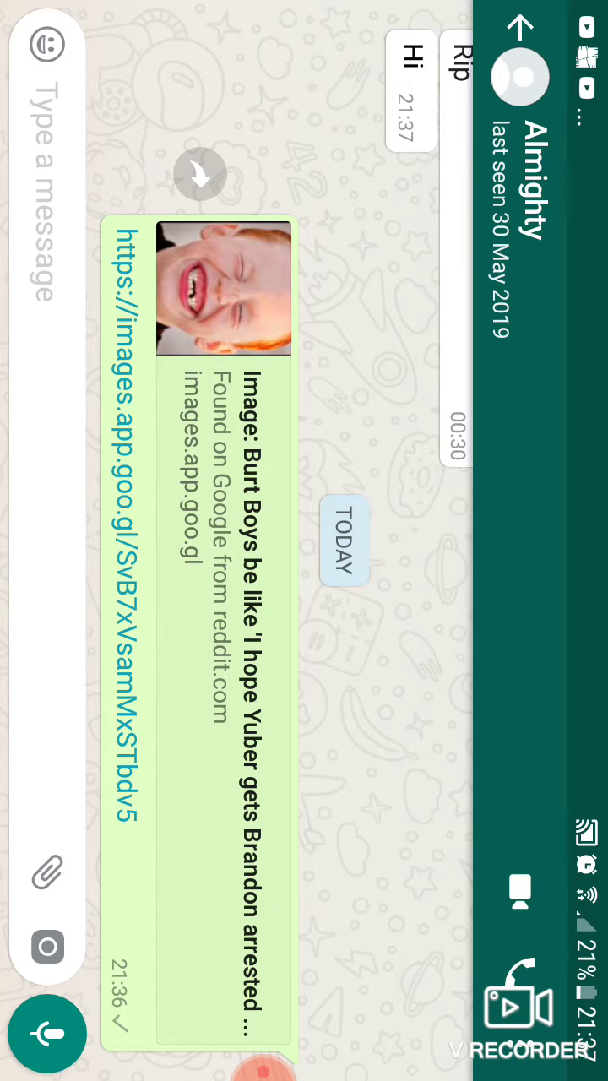
click(200, 174)
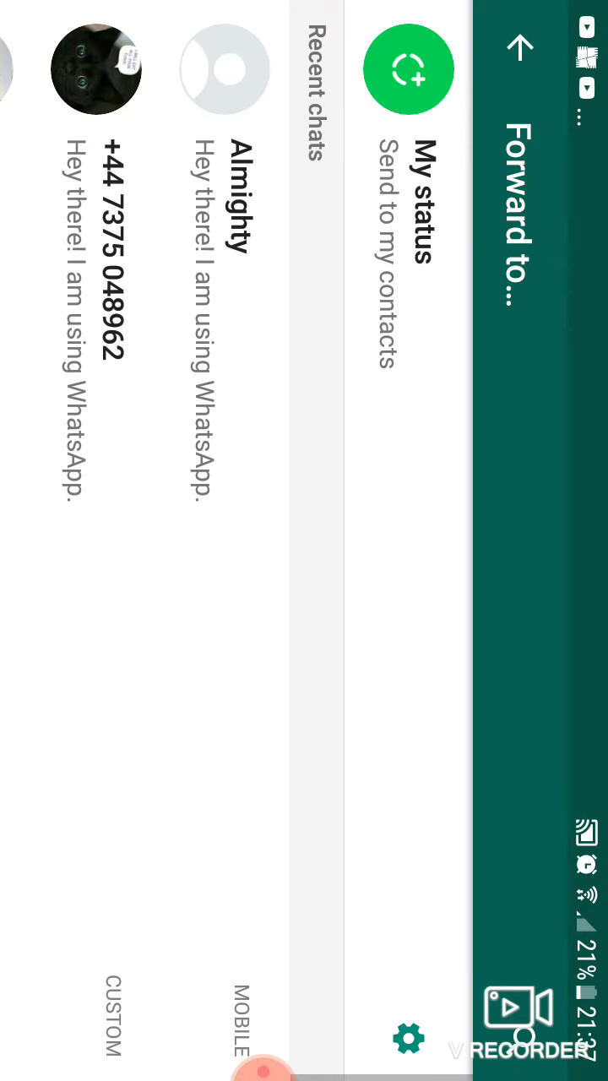
scroll(237, 541, left, 5)
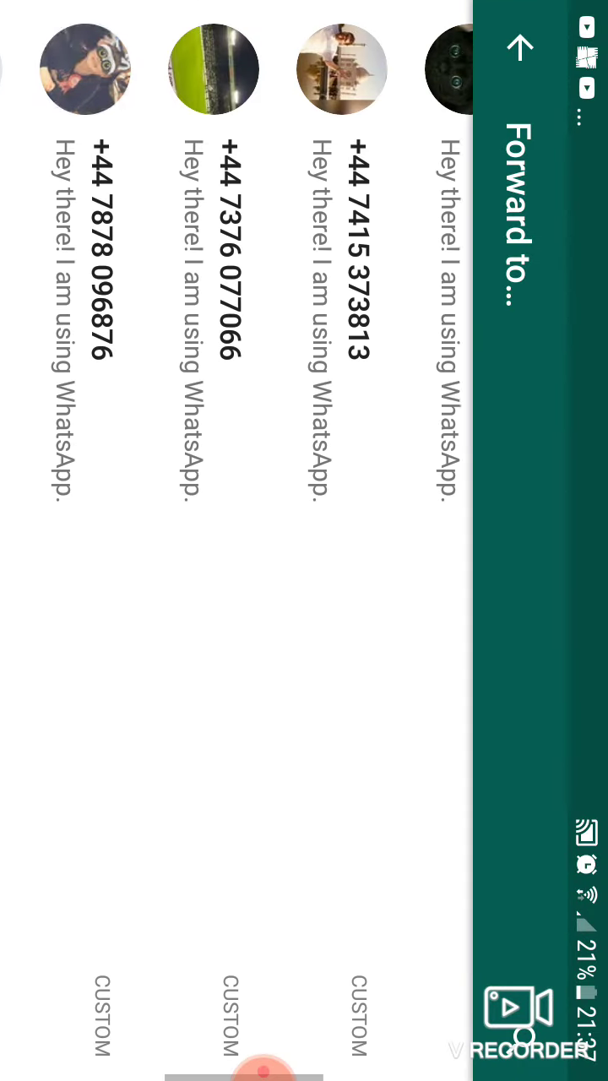
scroll(237, 541, left, 5)
scroll(236, 541, left, 3)
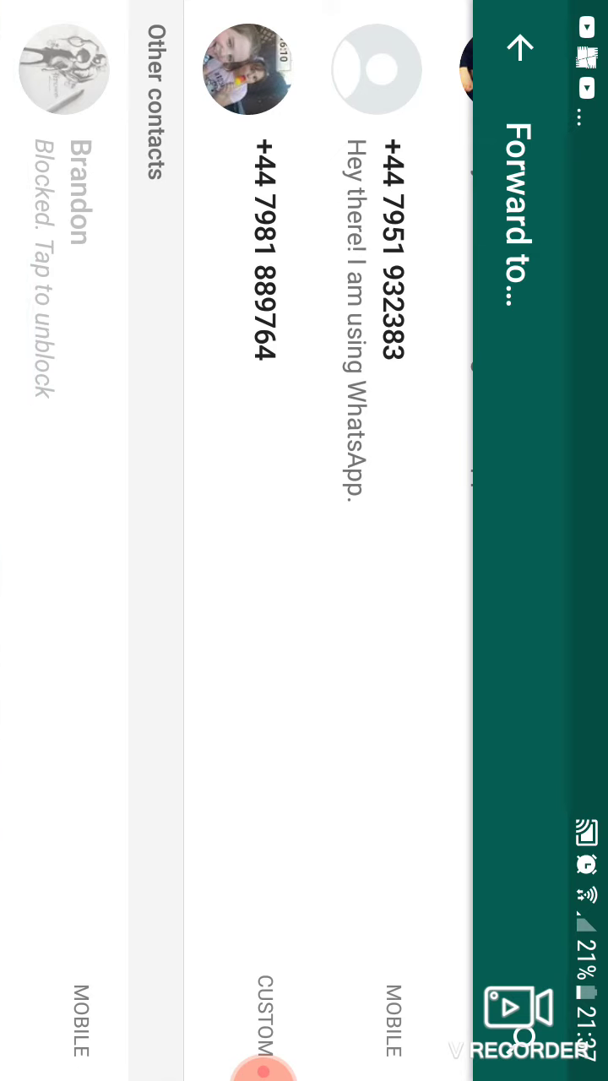
click(63, 253)
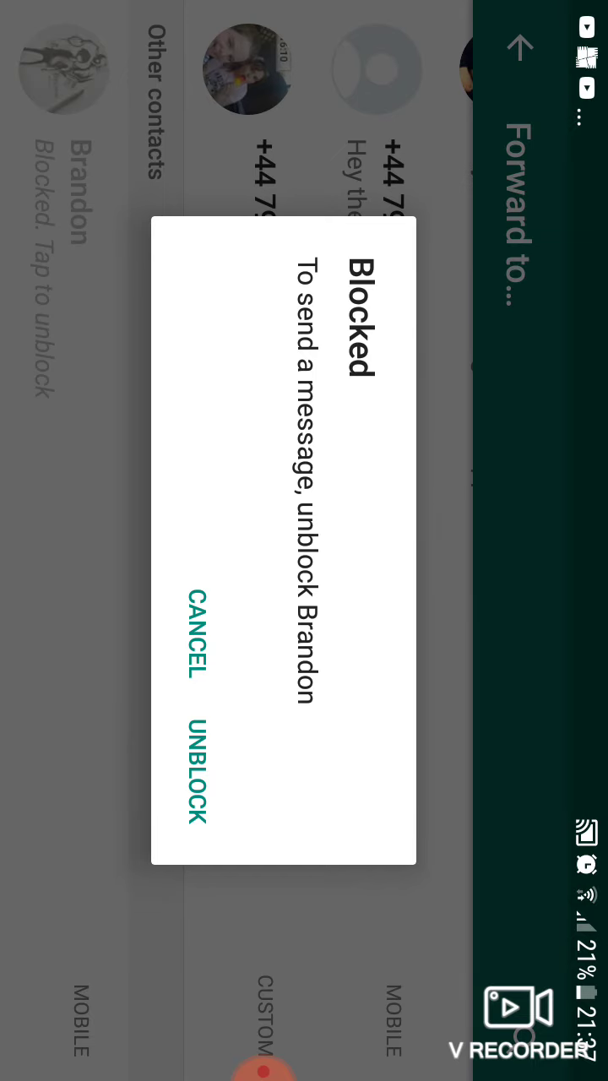
key(Escape)
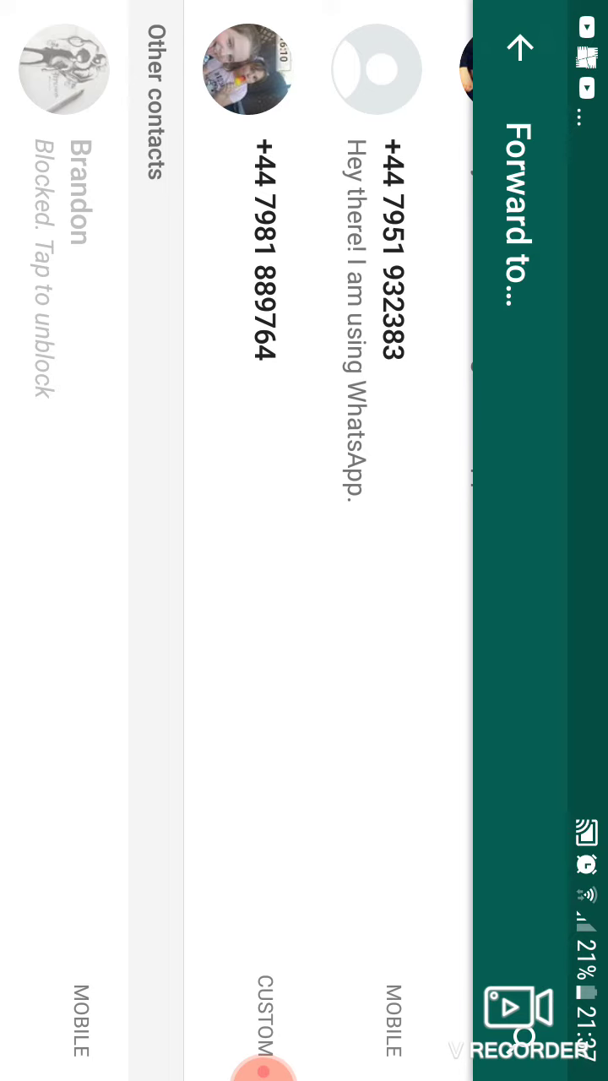
key(Escape)
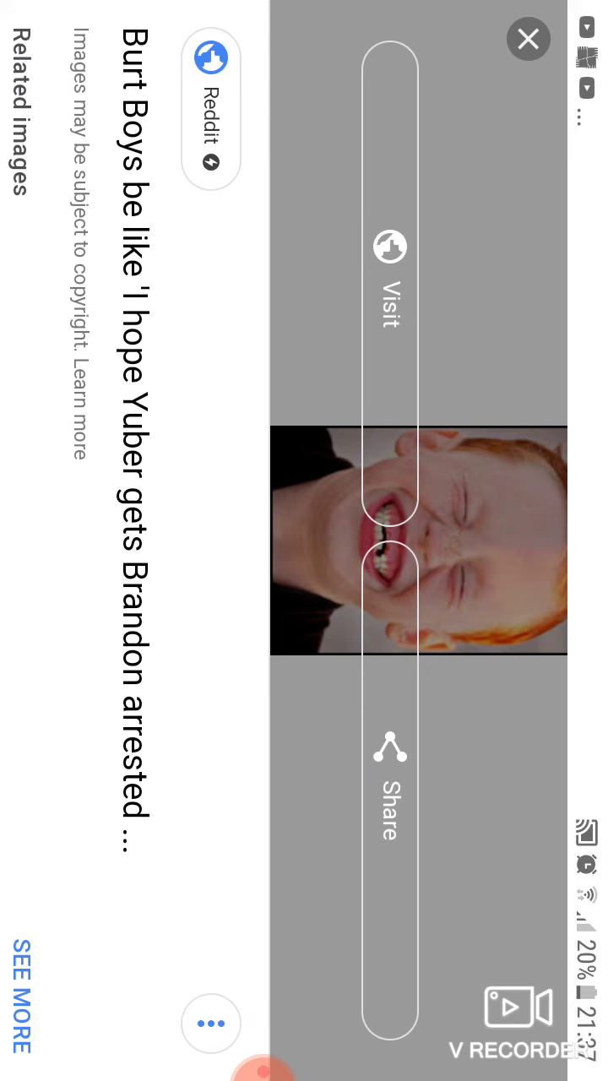
scroll(304, 540, down, 3)
scroll(305, 541, up, 4)
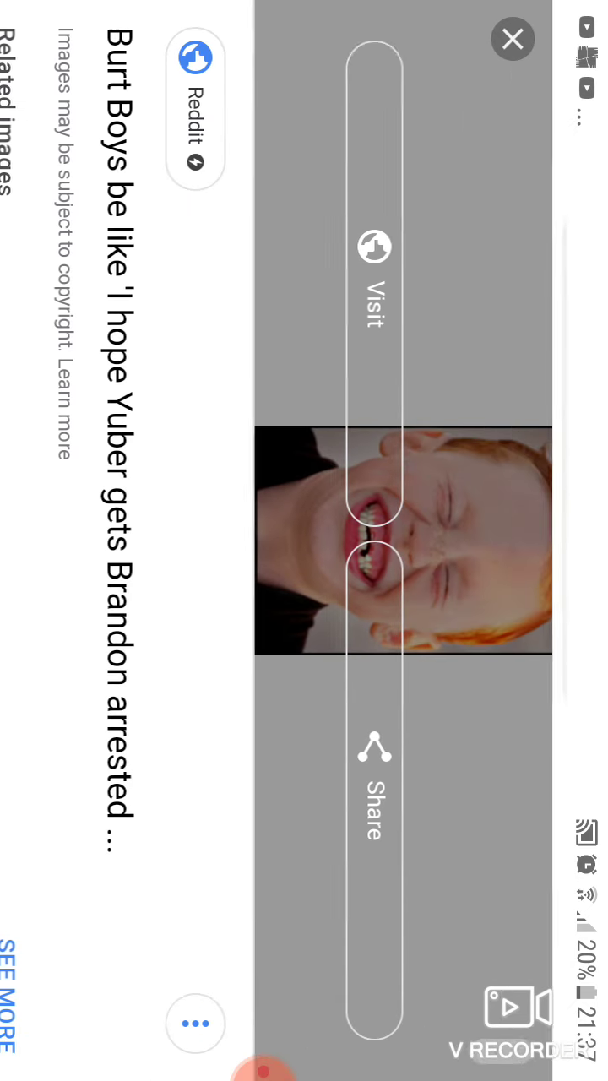
Bring up the screen recorder's controls over the boy's Reddit image result
click(263, 1048)
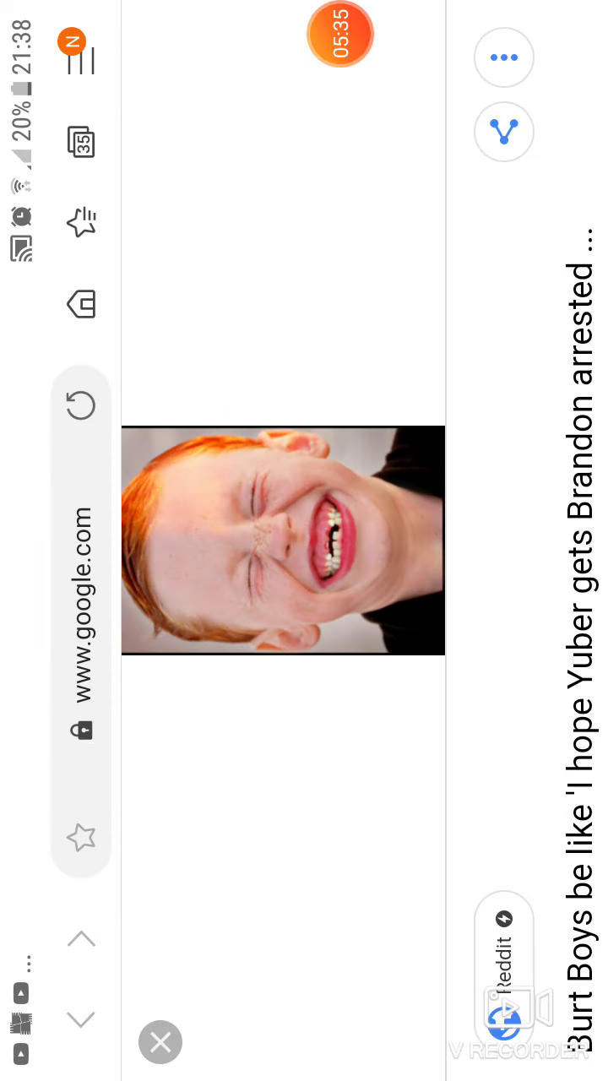
Go to the home screen, glance at the next page, and open the Google apps folder
key(Home)
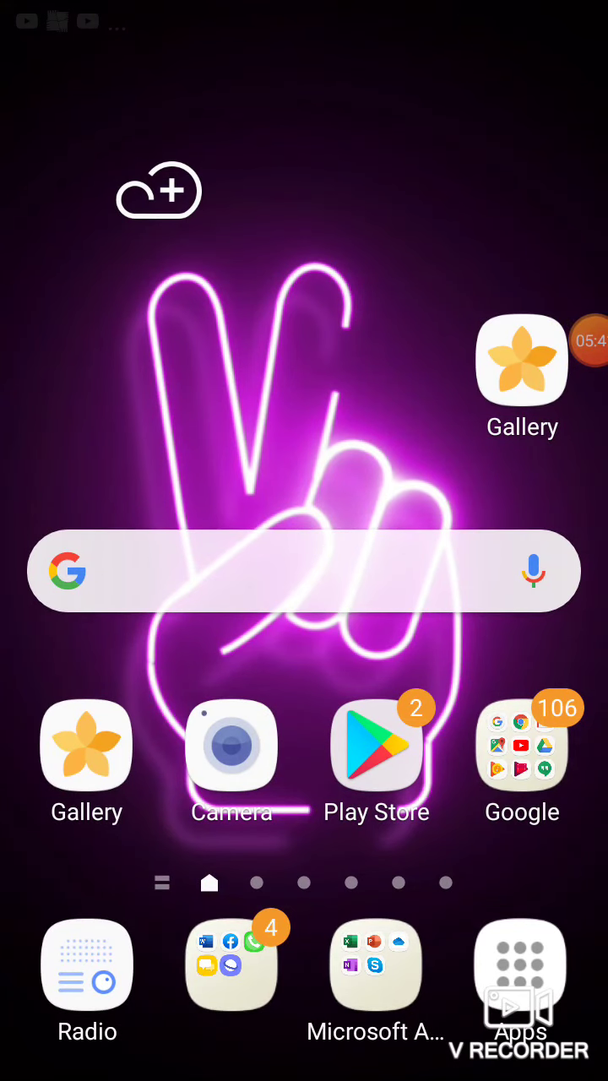
mouse_move(464, 473)
mouse_down()
mouse_move(126, 473)
mouse_move(464, 473)
mouse_up()
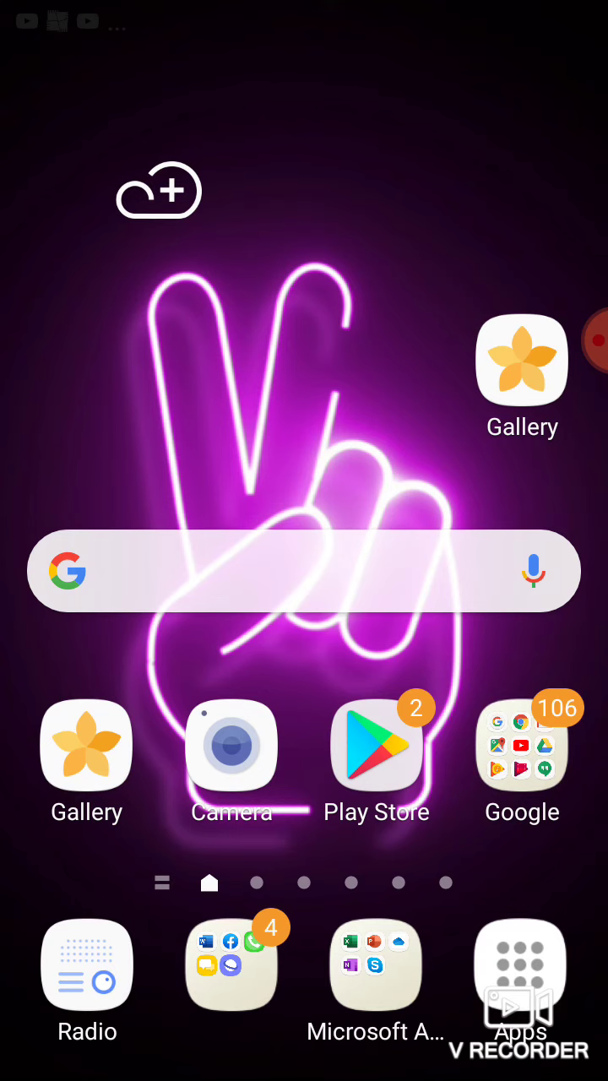
click(522, 745)
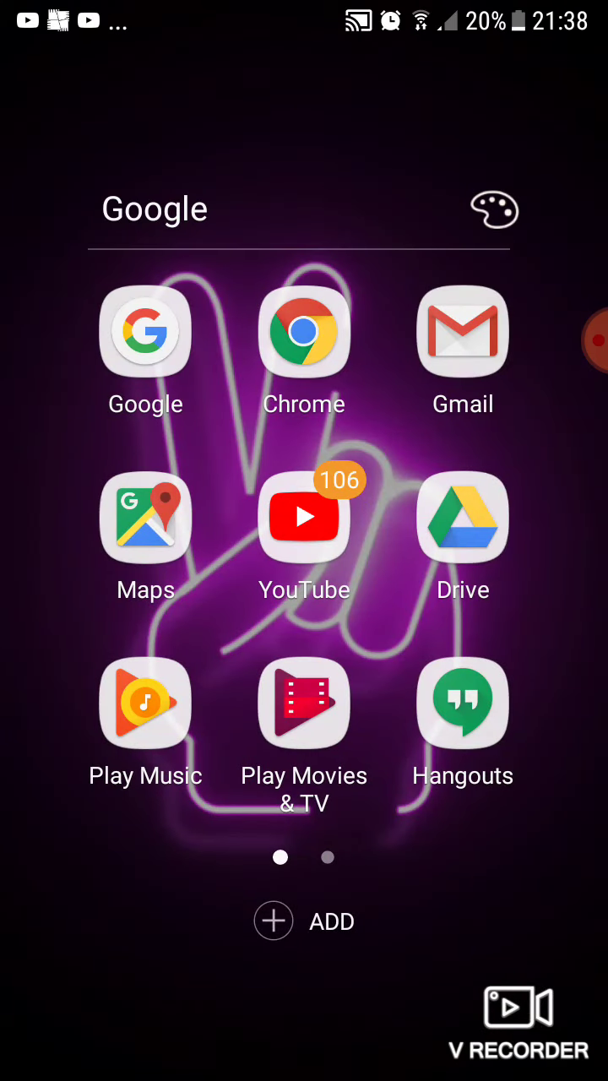
Turn on the recorder's front-camera overlay, move it lower, and show its controls
click(595, 339)
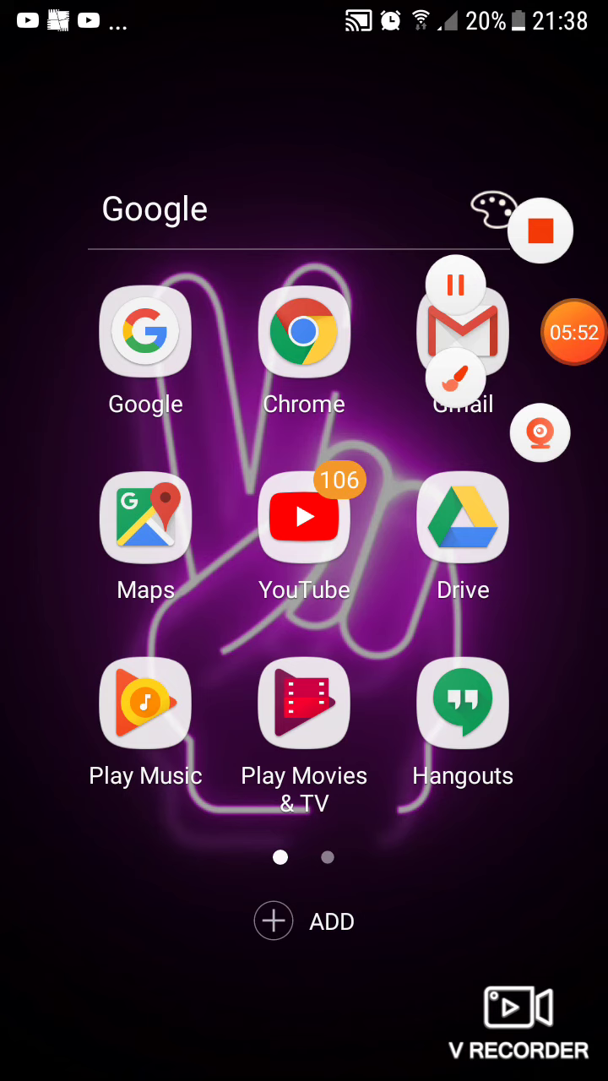
click(540, 432)
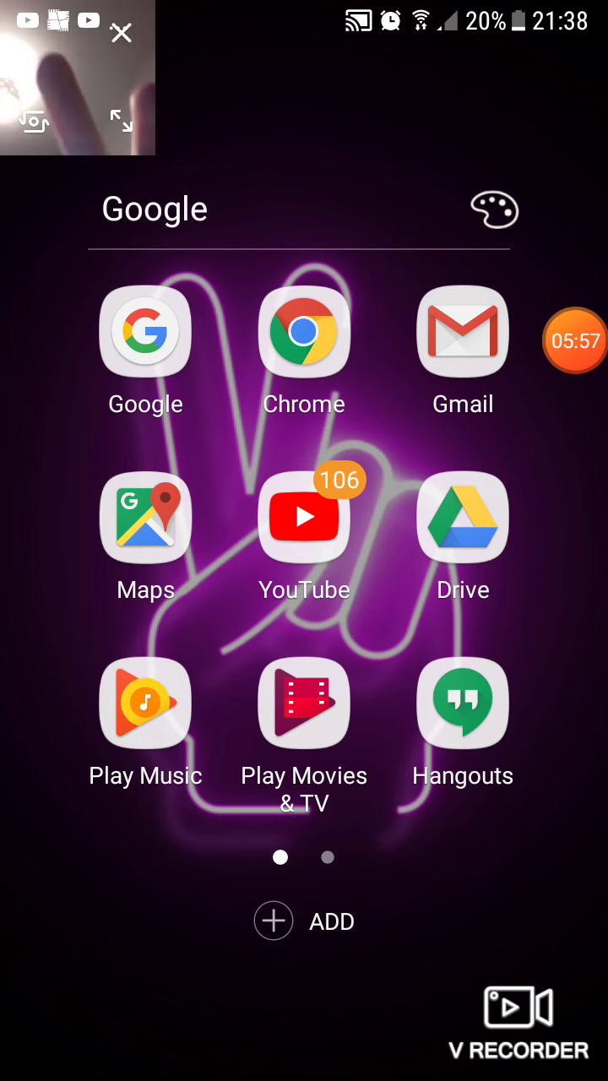
mouse_move(78, 78)
mouse_down()
mouse_move(340, 454)
mouse_move(98, 200)
mouse_move(77, 160)
mouse_up()
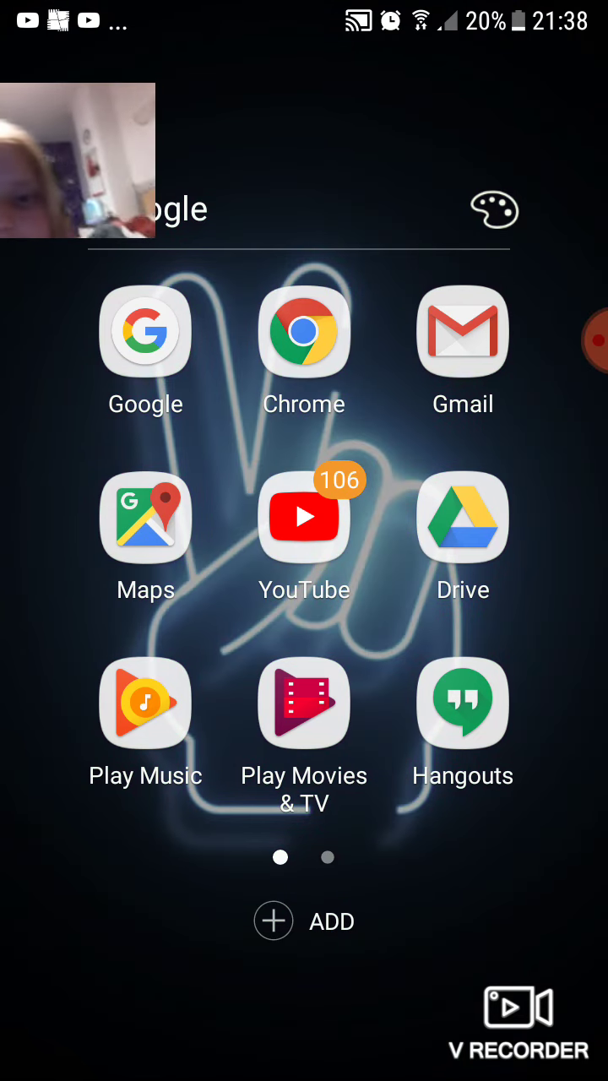
click(77, 160)
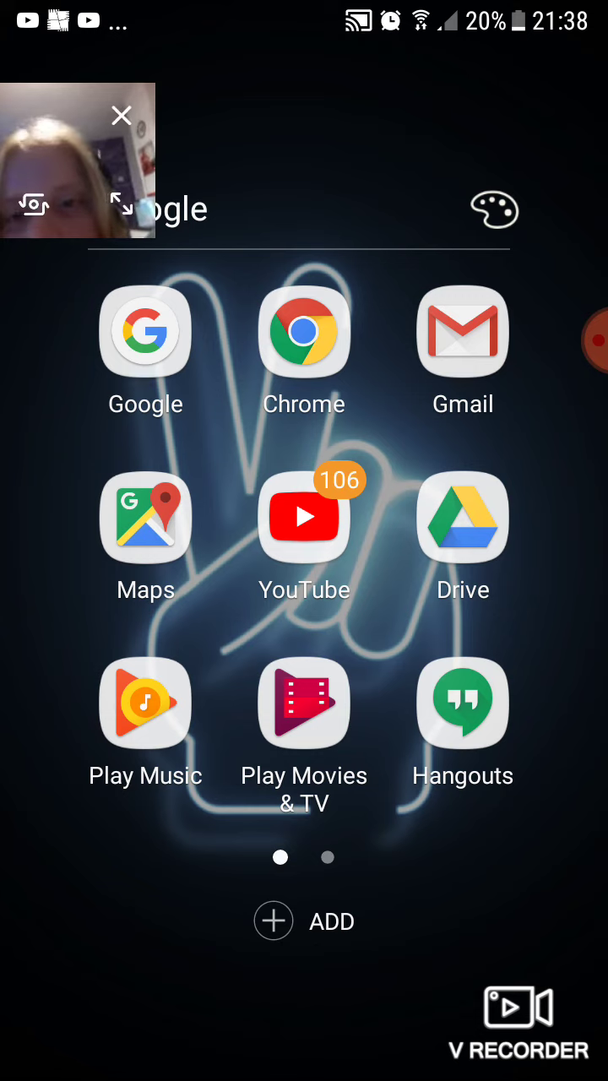